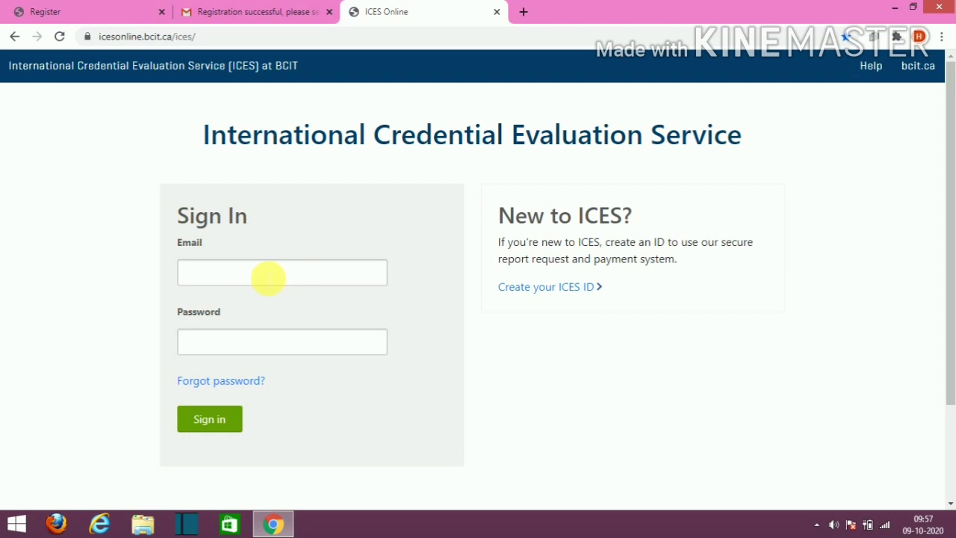
# Step: Sign in to ICES Online with the registered e-mail address and account password
pyautogui.click(267, 278)
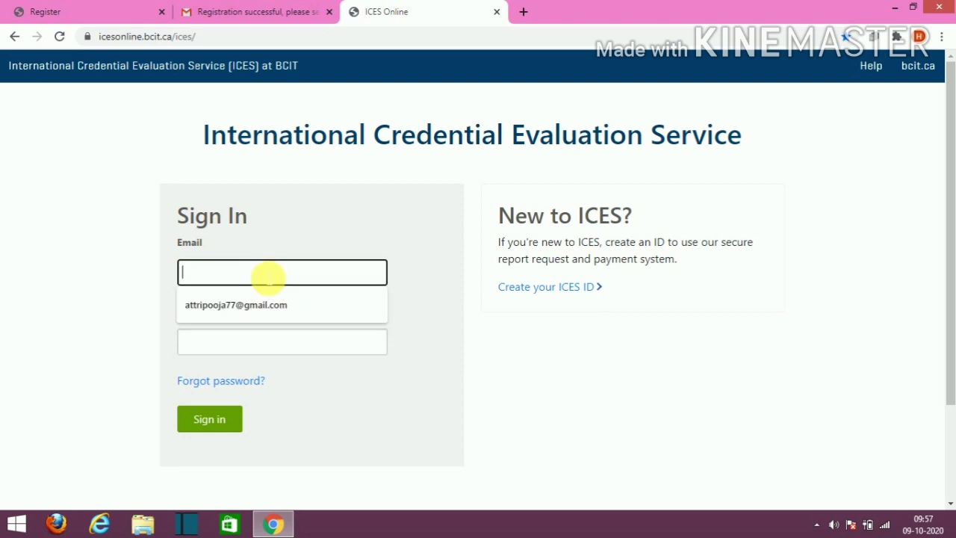
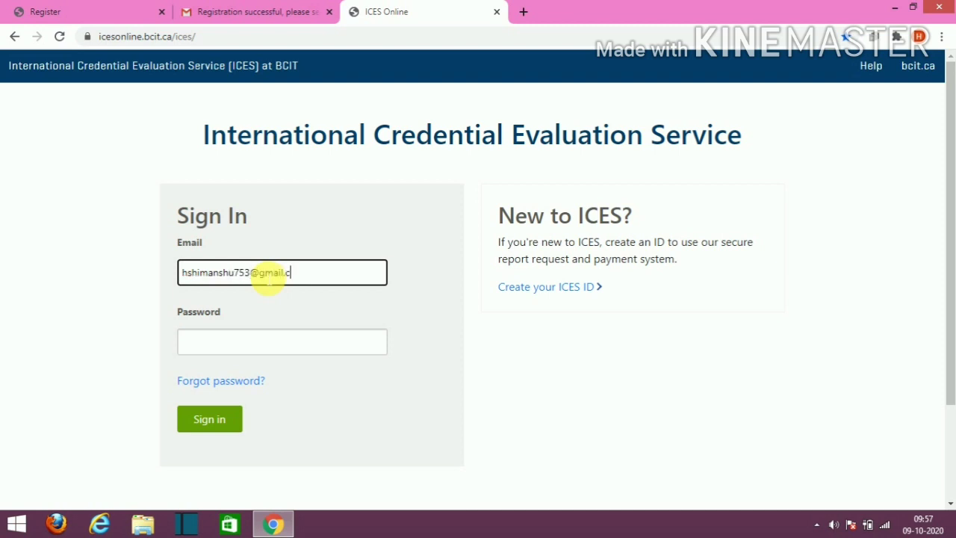
pyautogui.click(225, 342)
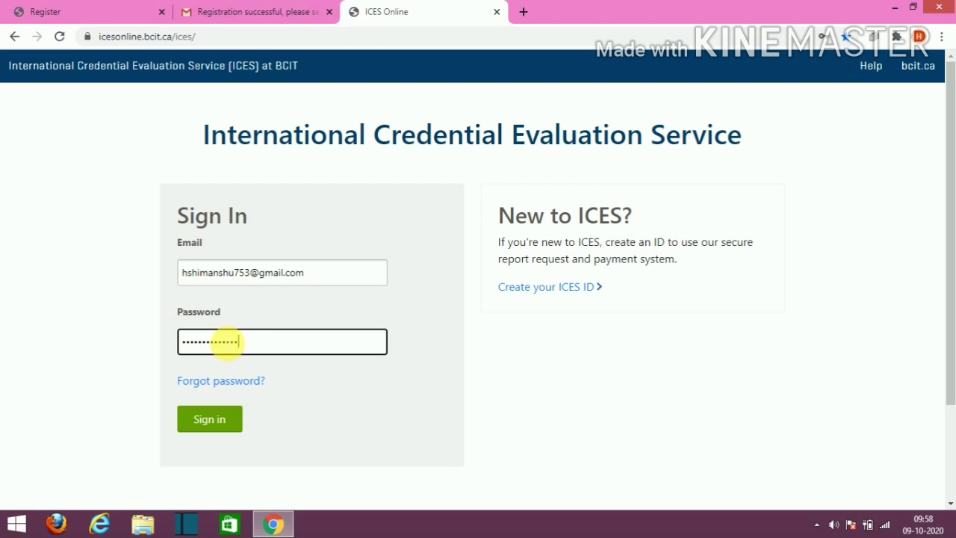
pyautogui.click(211, 420)
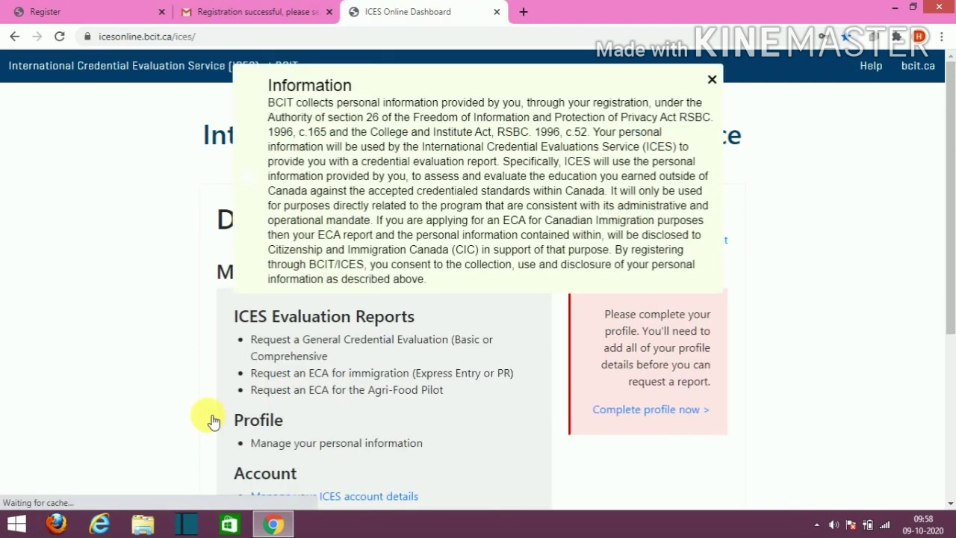
# Step: Dismiss the privacy notice and begin Complete Your Profile from the Dashboard
pyautogui.click(712, 80)
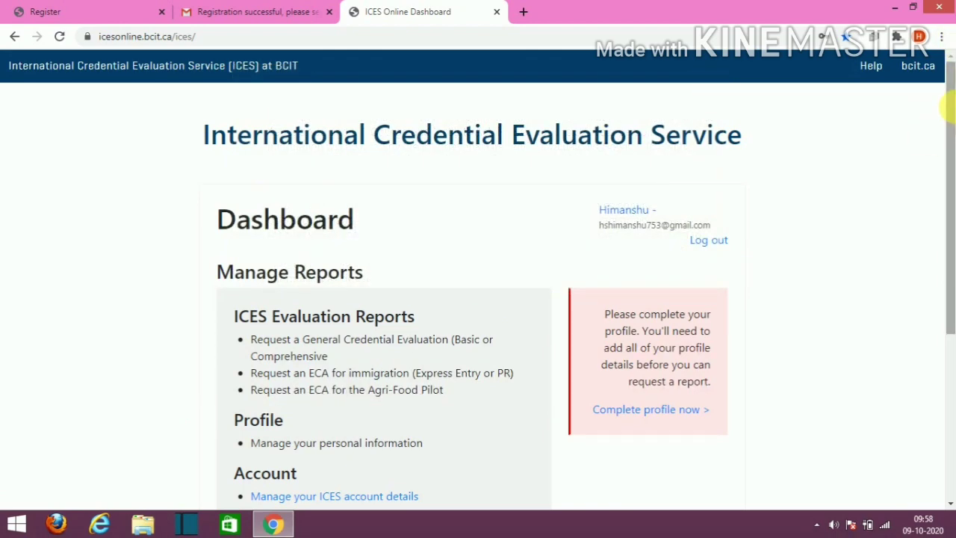
pyautogui.moveTo(950, 109); pyautogui.dragTo(947, 149)
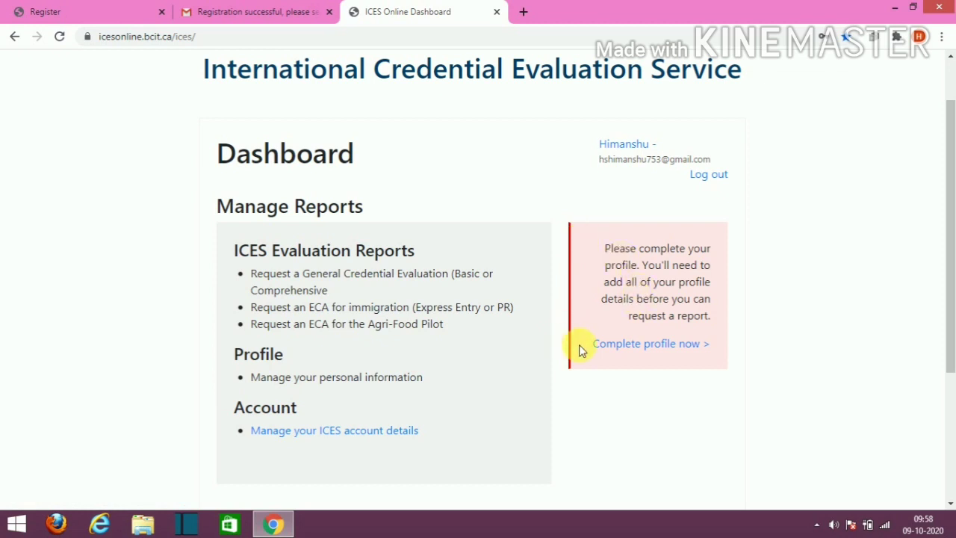
pyautogui.click(652, 351)
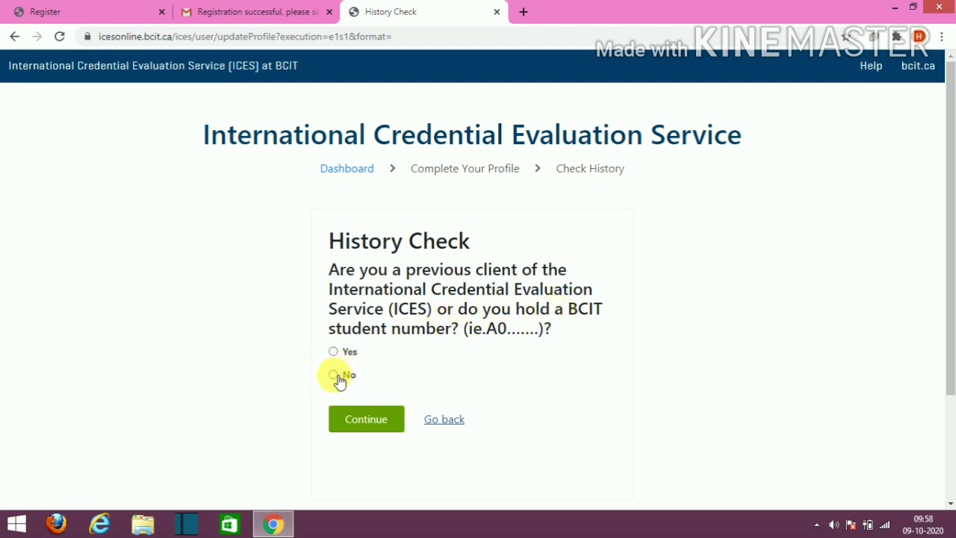
# Step: Confirm History Check as No, then submit the Name step with a preferred first name
pyautogui.click(368, 423)
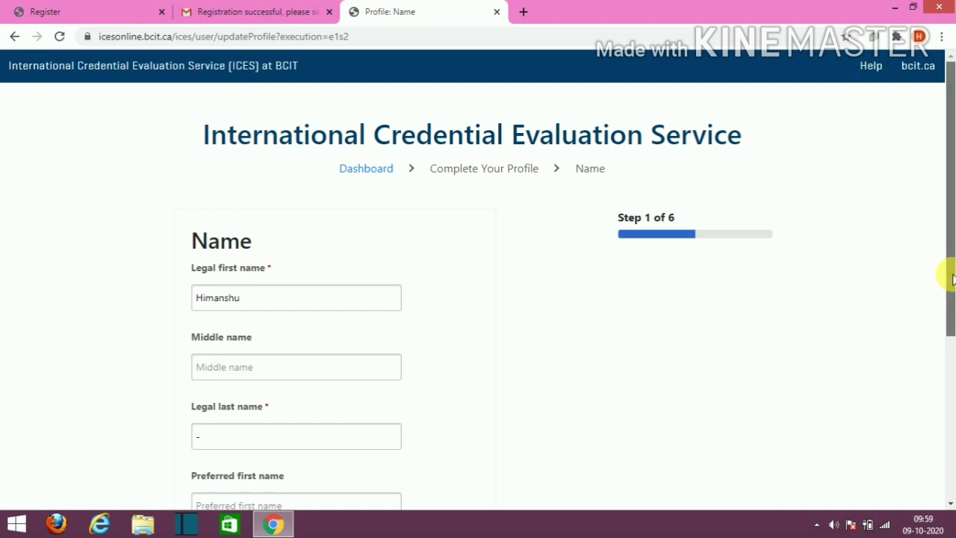
pyautogui.moveTo(950, 273); pyautogui.dragTo(918, 386)
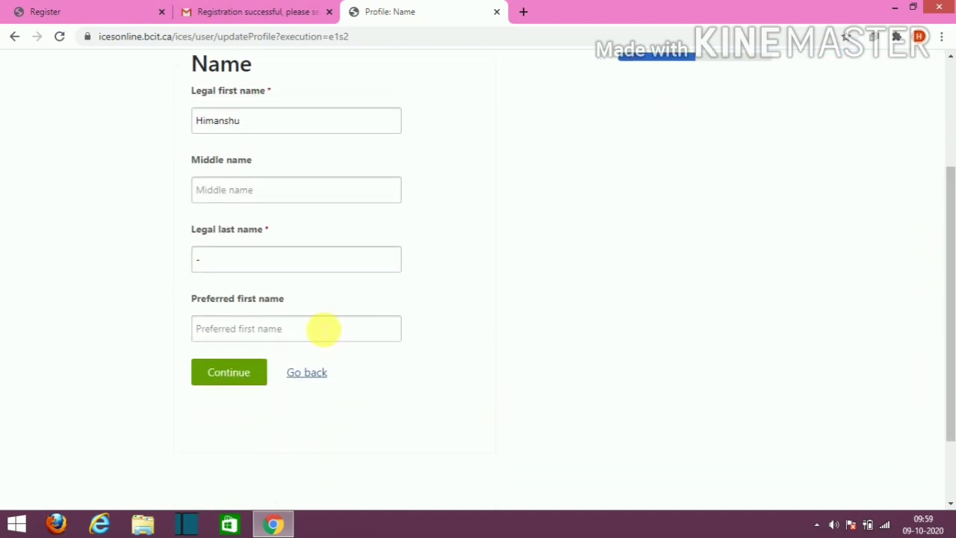
pyautogui.click(322, 328)
pyautogui.write('Himanshu')
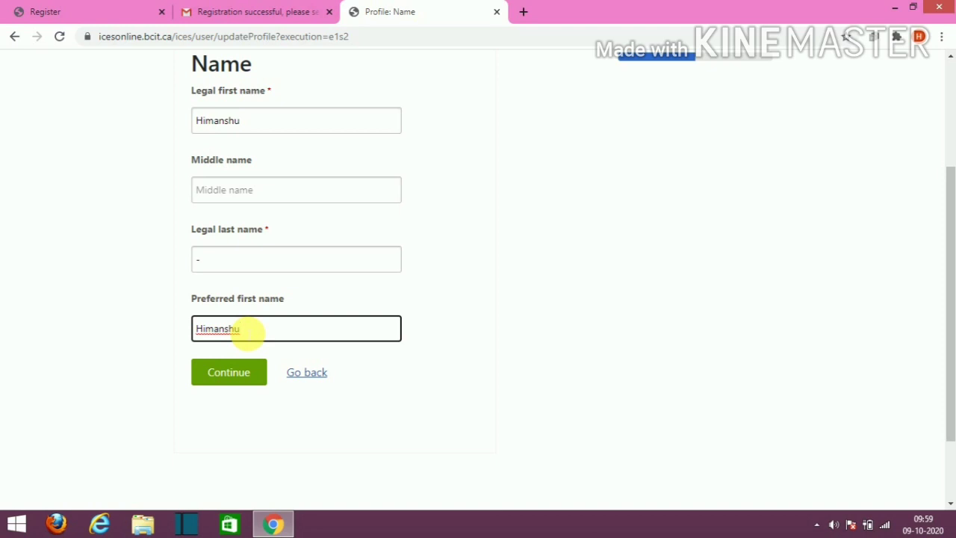
pyautogui.click(222, 378)
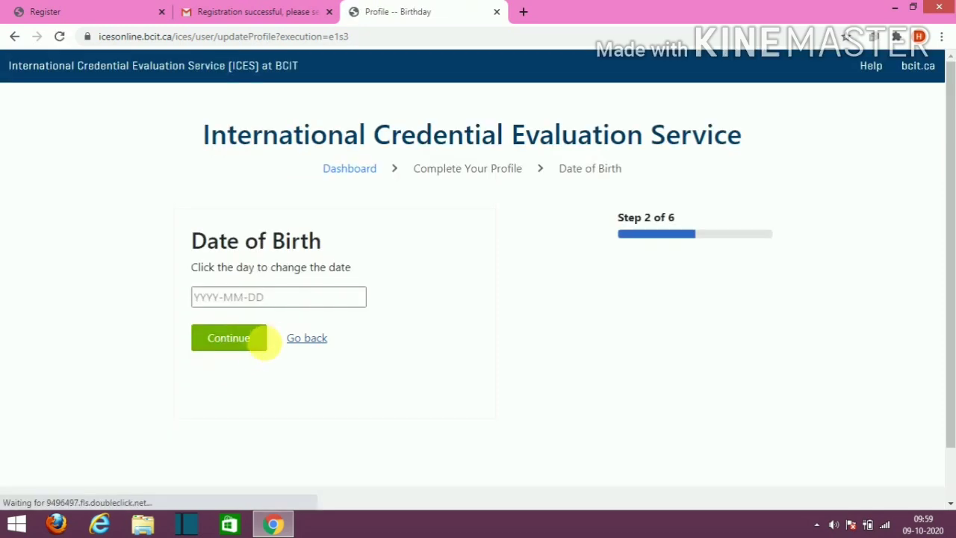
pyautogui.click(278, 298)
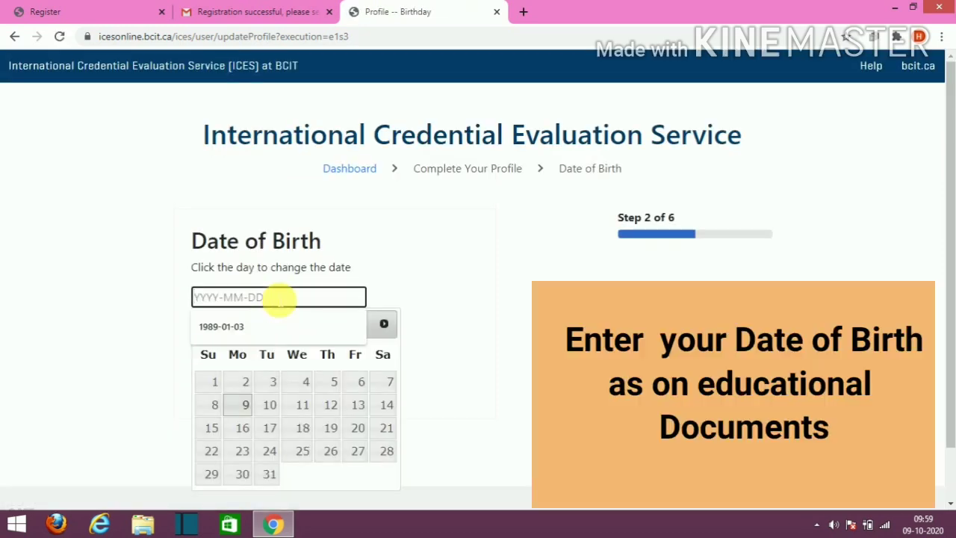
pyautogui.click(384, 324)
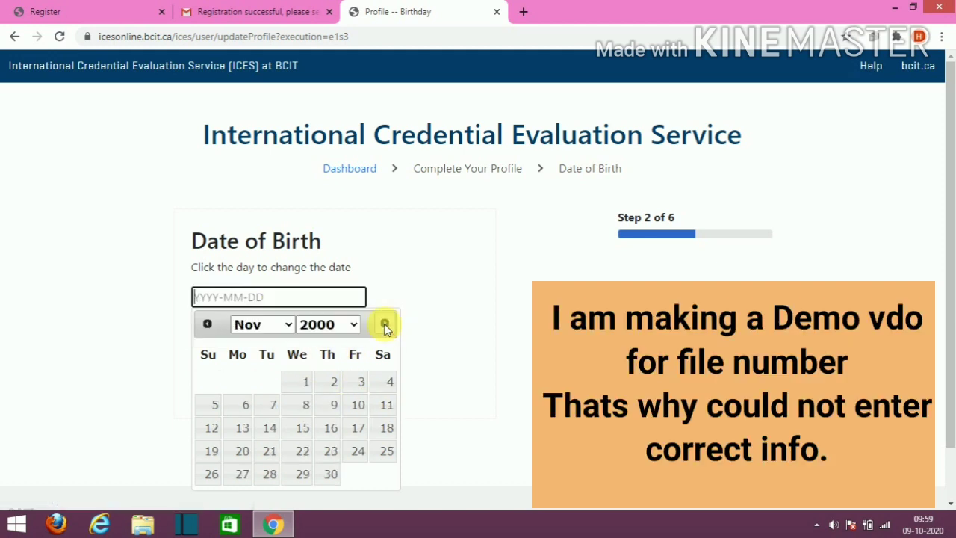
pyautogui.click(290, 325)
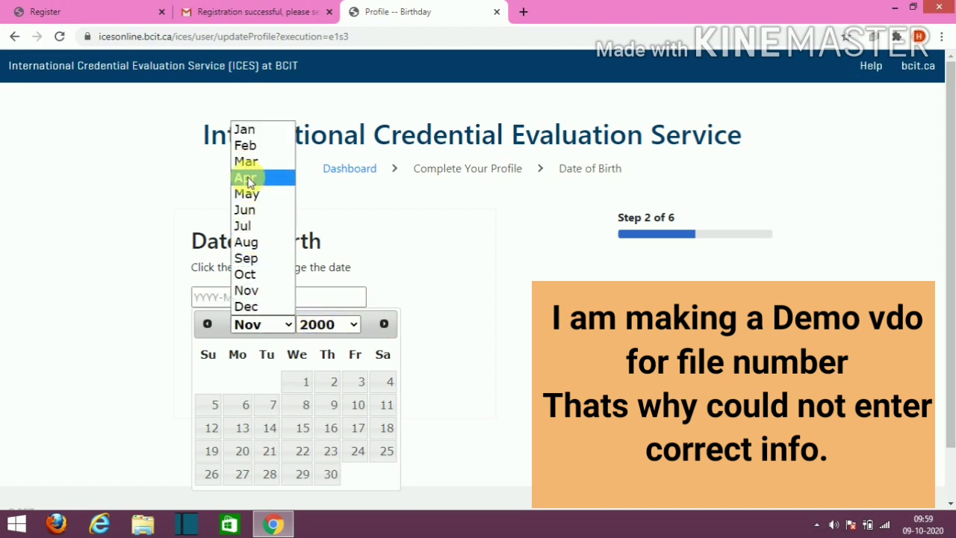
pyautogui.click(245, 210)
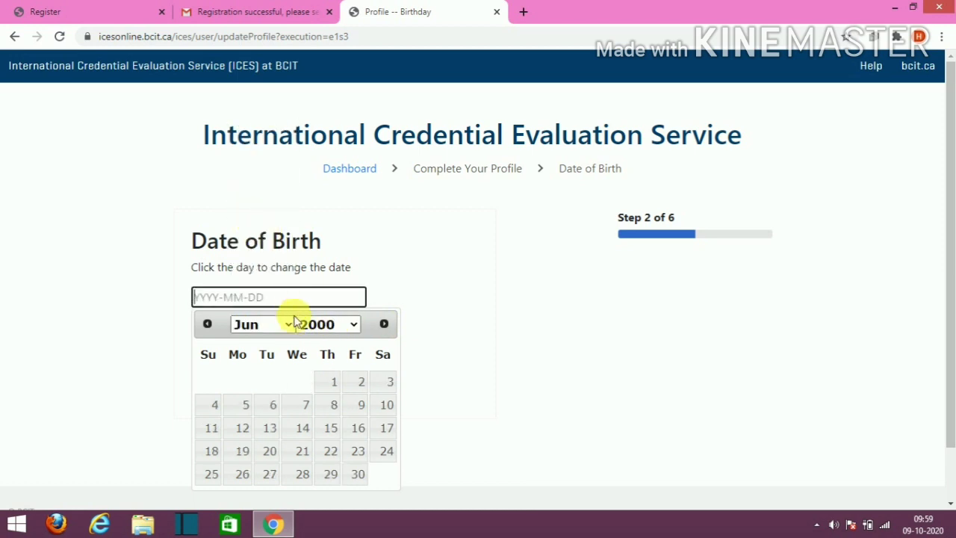
pyautogui.click(351, 326)
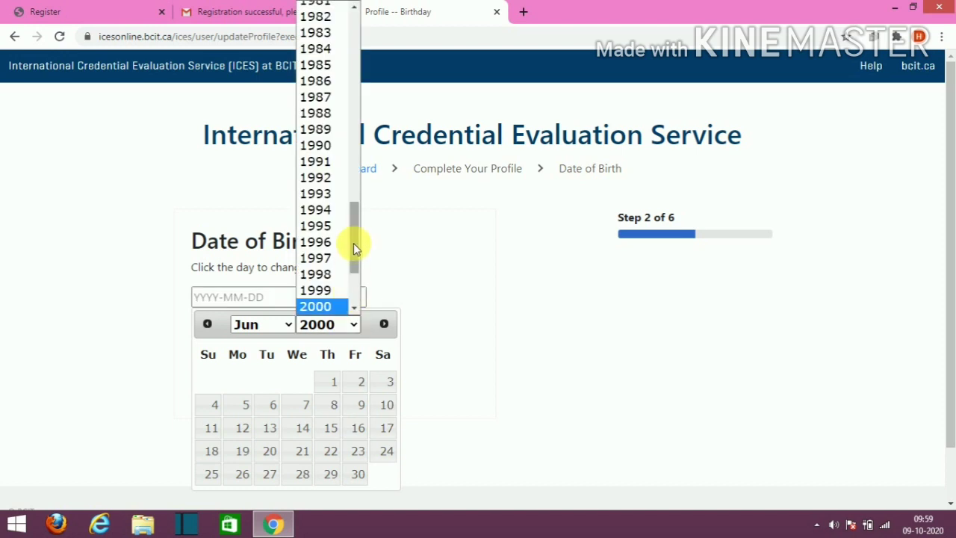
pyautogui.click(328, 115)
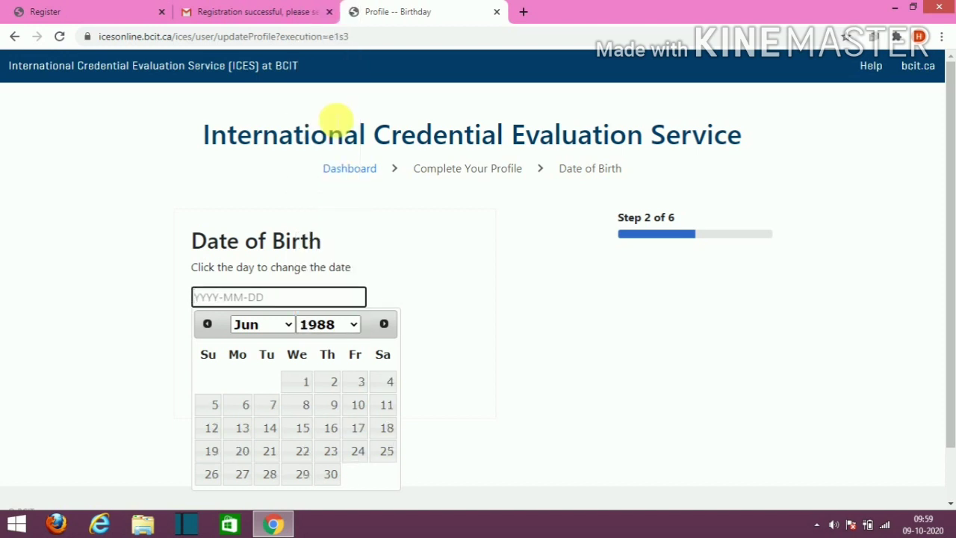
pyautogui.click(329, 473)
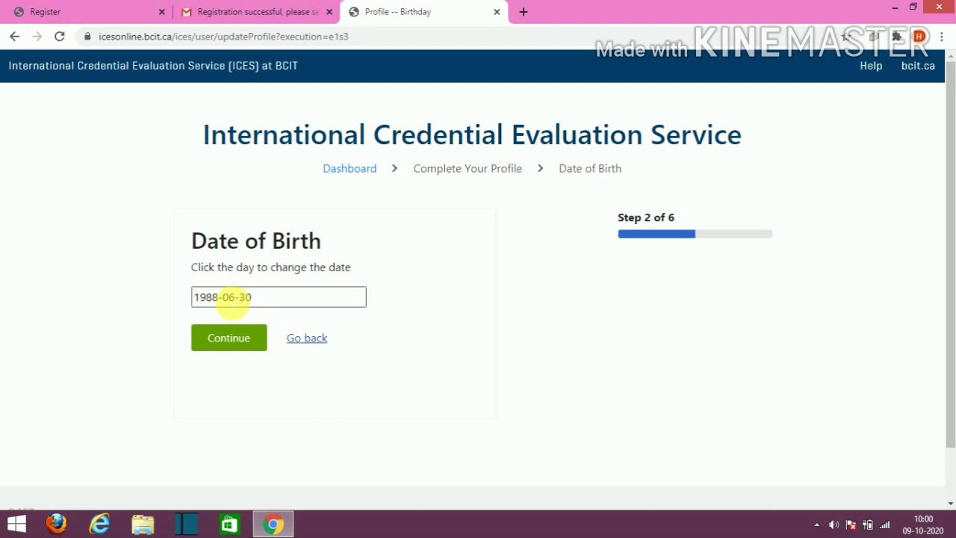
# Step: Submit the birth date, then set gender to Male and continue
pyautogui.click(233, 344)
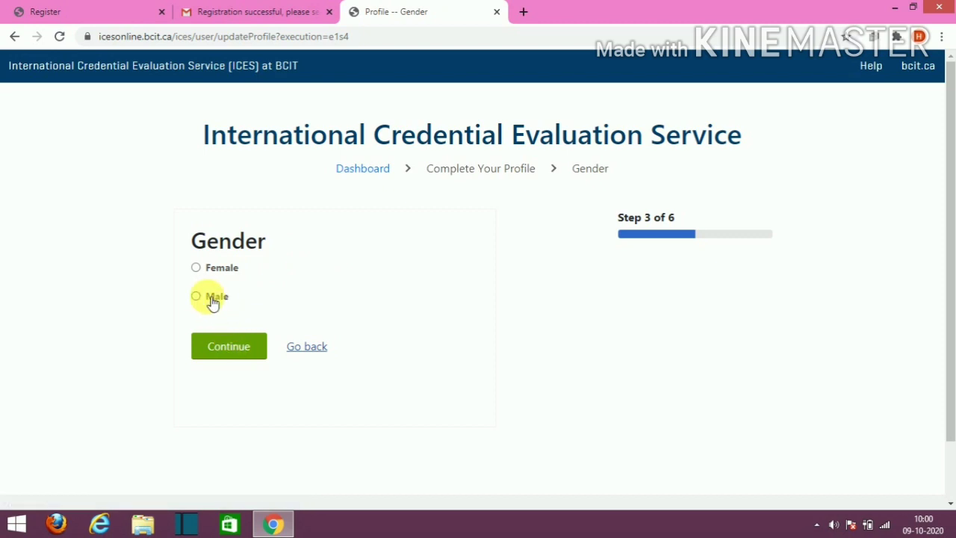
pyautogui.click(199, 297)
pyautogui.click(226, 349)
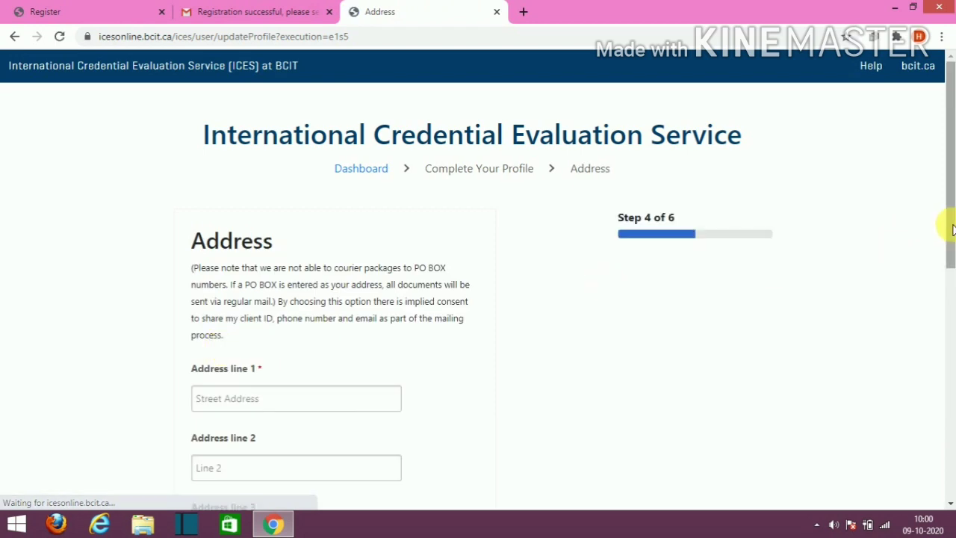
# Step: Fill in the three address lines
pyautogui.moveTo(950, 224); pyautogui.dragTo(949, 272)
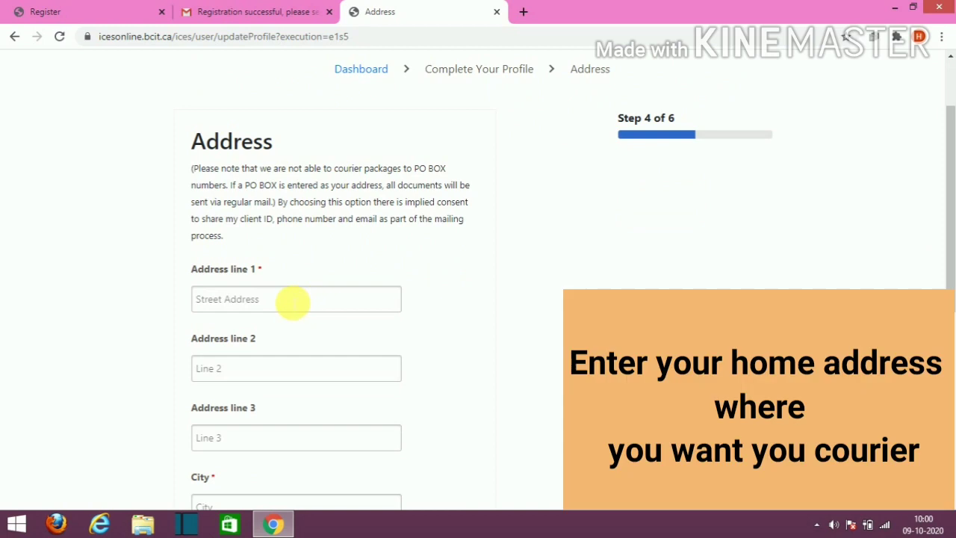
pyautogui.click(292, 301)
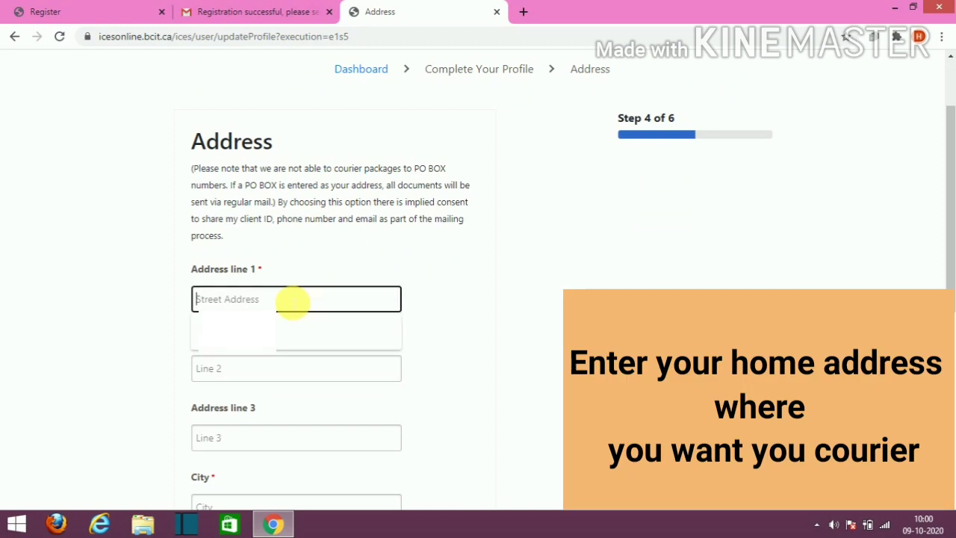
pyautogui.write('h')
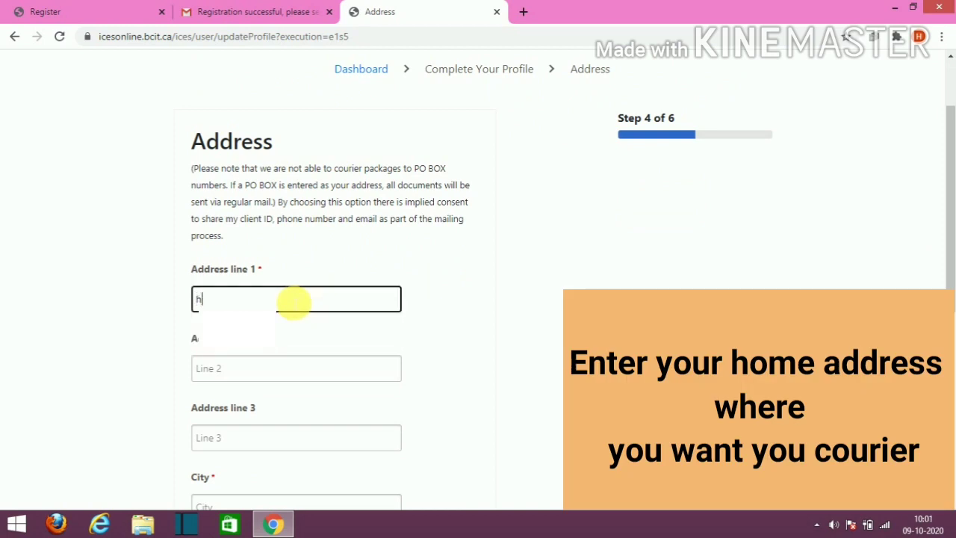
pyautogui.write('jhjj')
pyautogui.click(243, 376)
pyautogui.write('hghgh')
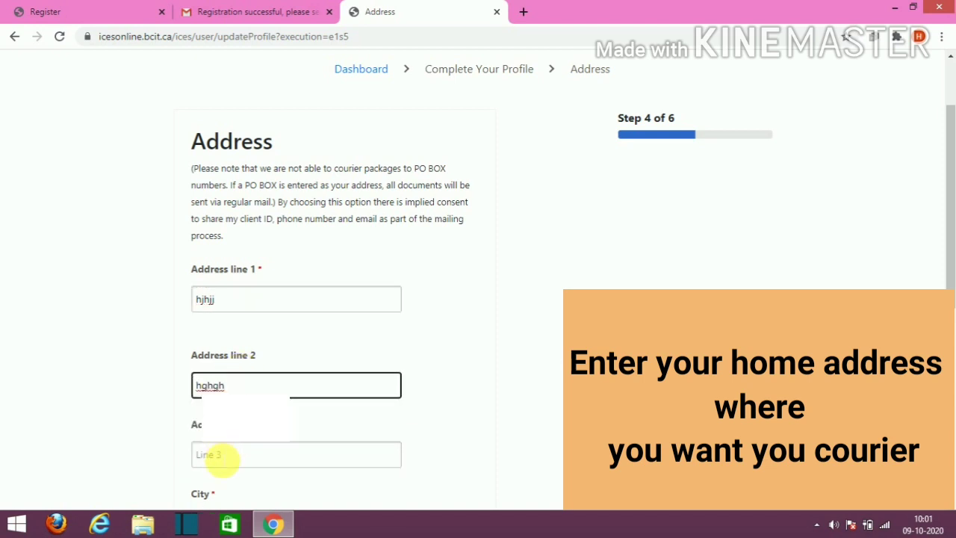
pyautogui.click(219, 453)
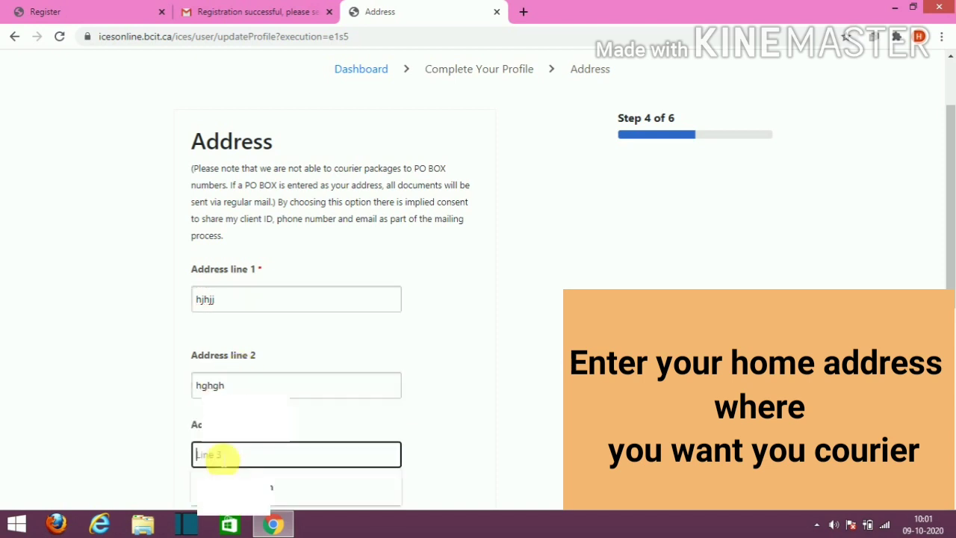
pyautogui.write('hggh')
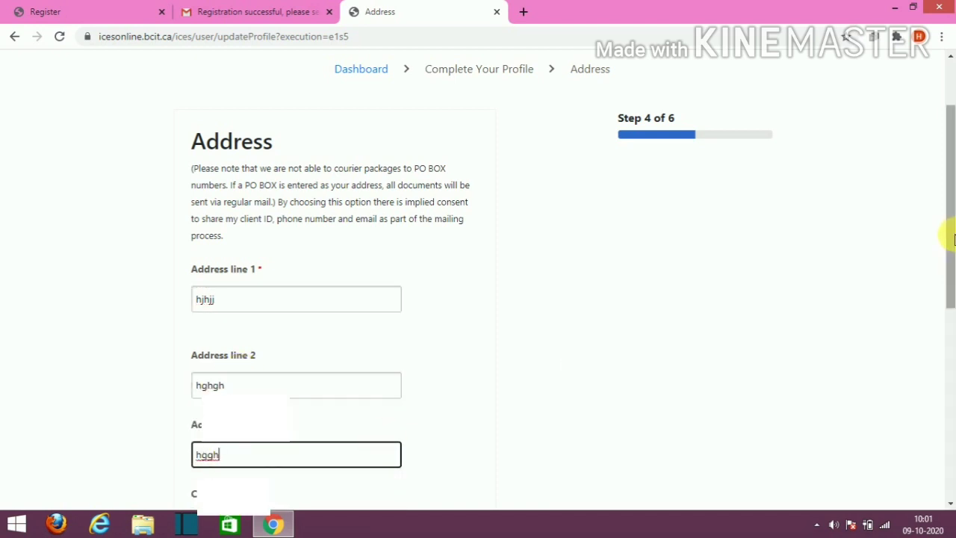
# Step: Enter the city, choose India as country, autofill the postal code, and continue
pyautogui.moveTo(947, 235); pyautogui.dragTo(772, 367)
pyautogui.click(356, 332)
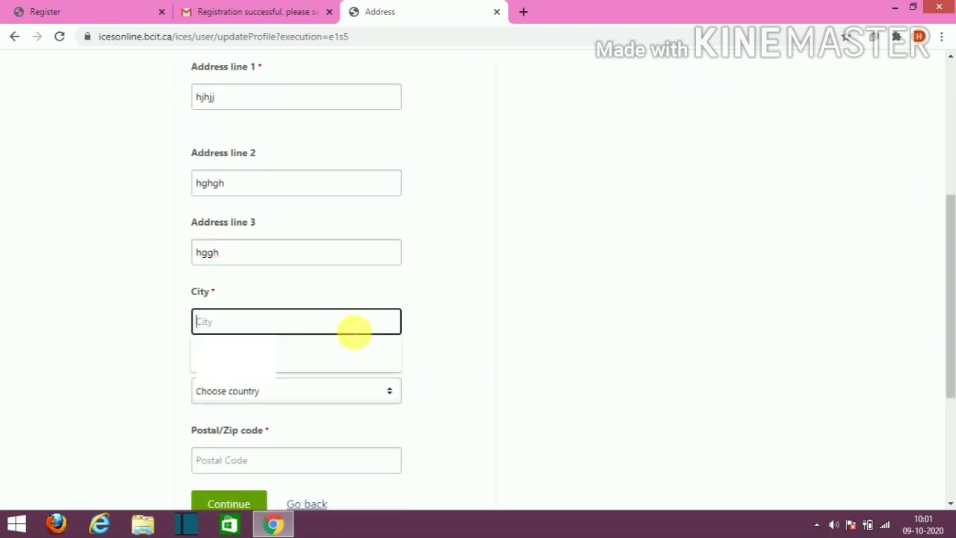
pyautogui.write('gghh')
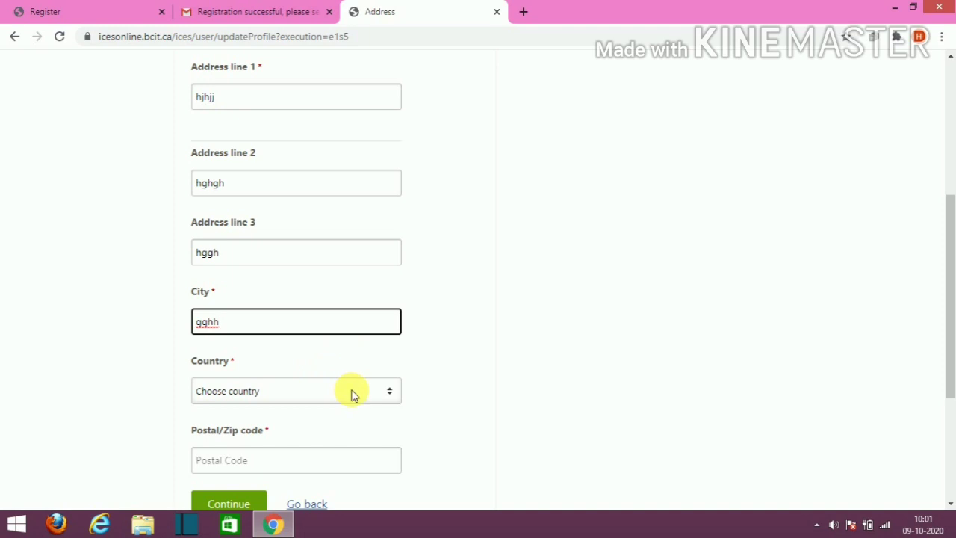
pyautogui.click(351, 391)
pyautogui.moveTo(395, 159); pyautogui.dragTo(380, 260)
pyautogui.click(246, 152)
pyautogui.scroll(-3, 321, 305)
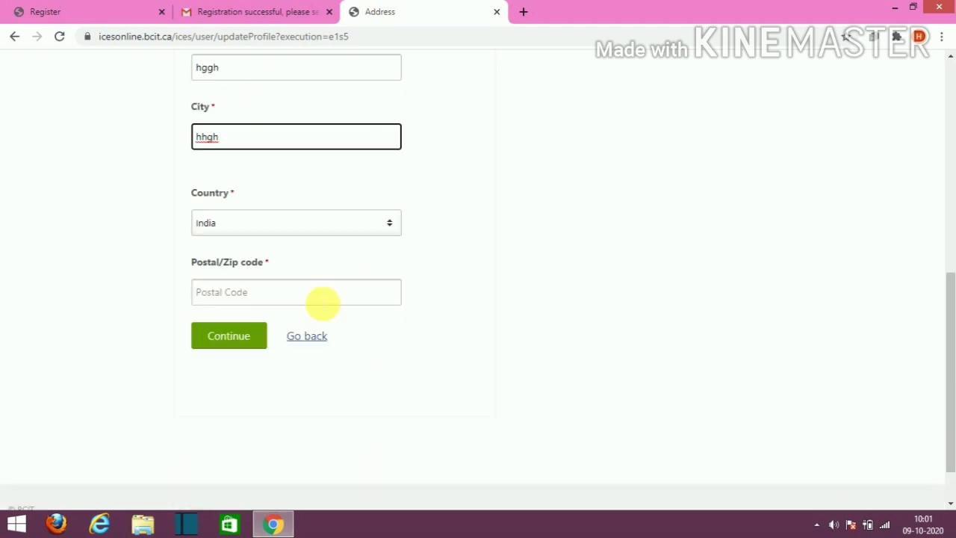
pyautogui.click(321, 302)
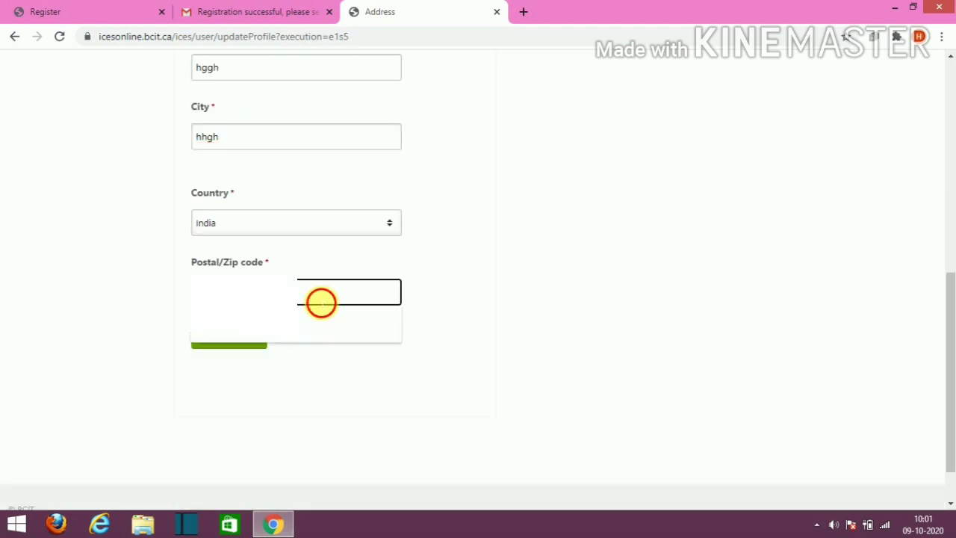
pyautogui.click(263, 329)
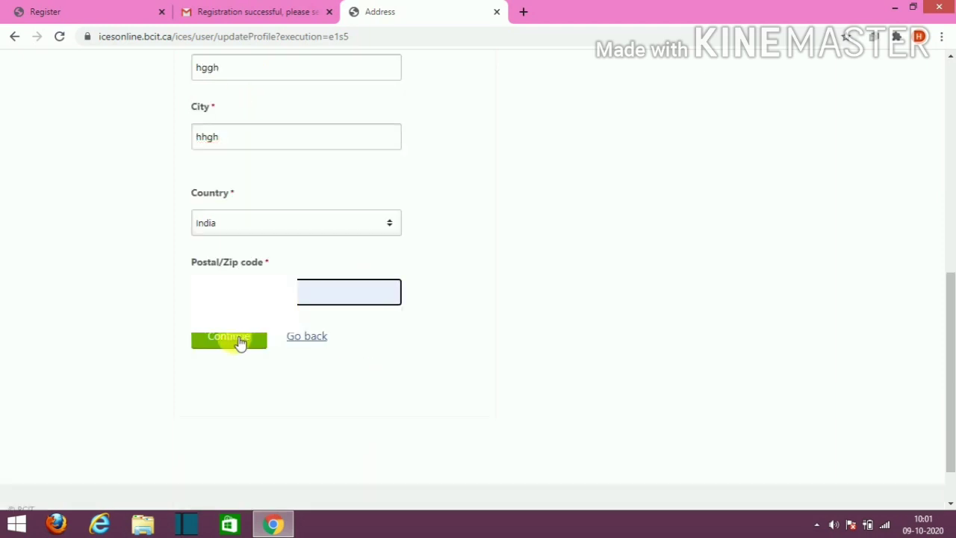
pyautogui.click(248, 345)
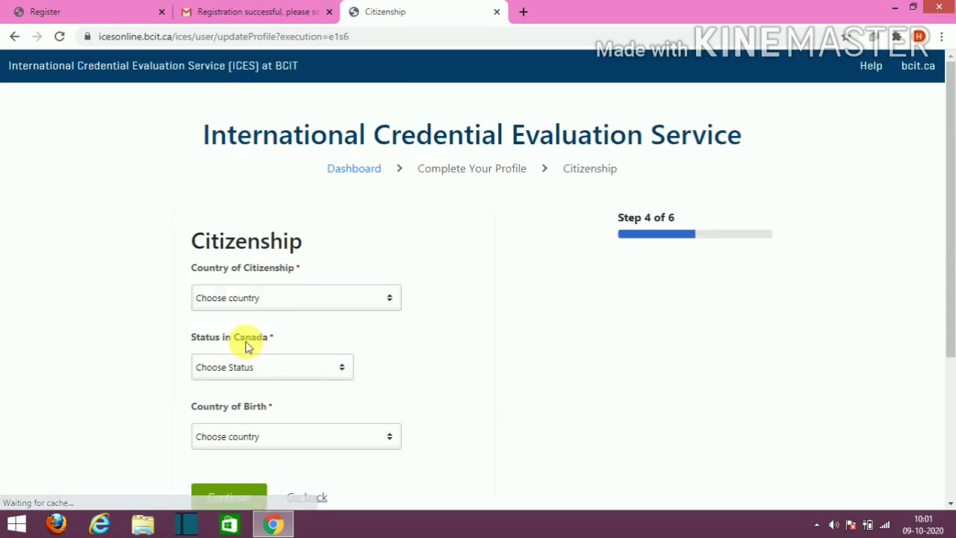
# Step: Set Country of Citizenship to India and Status in Canada to No Status in Canada
pyautogui.click(388, 300)
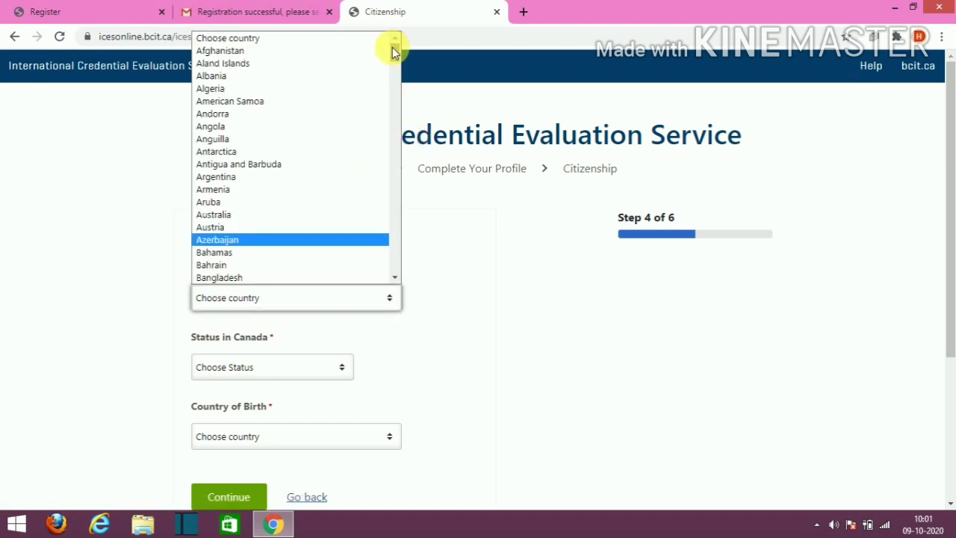
pyautogui.moveTo(392, 50); pyautogui.dragTo(380, 132)
pyautogui.click(213, 218)
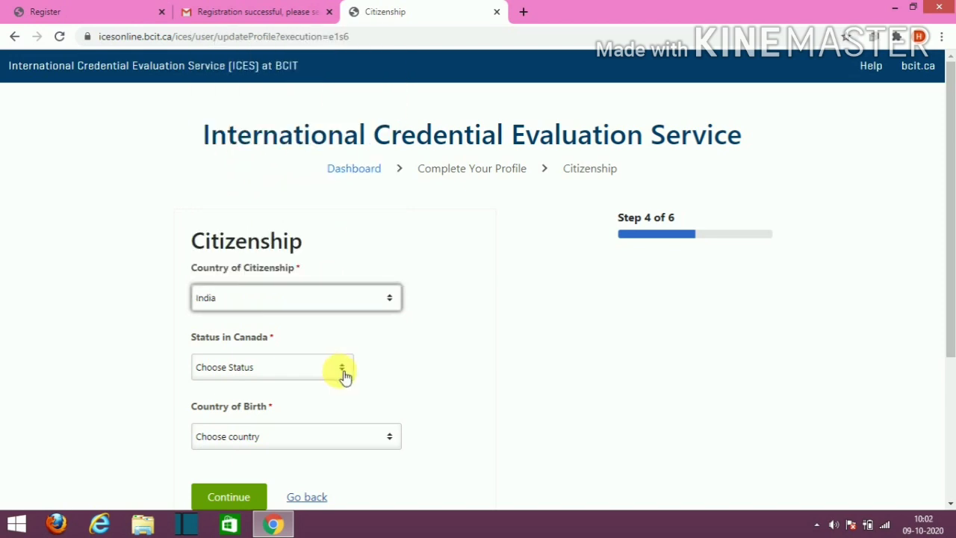
pyautogui.click(344, 373)
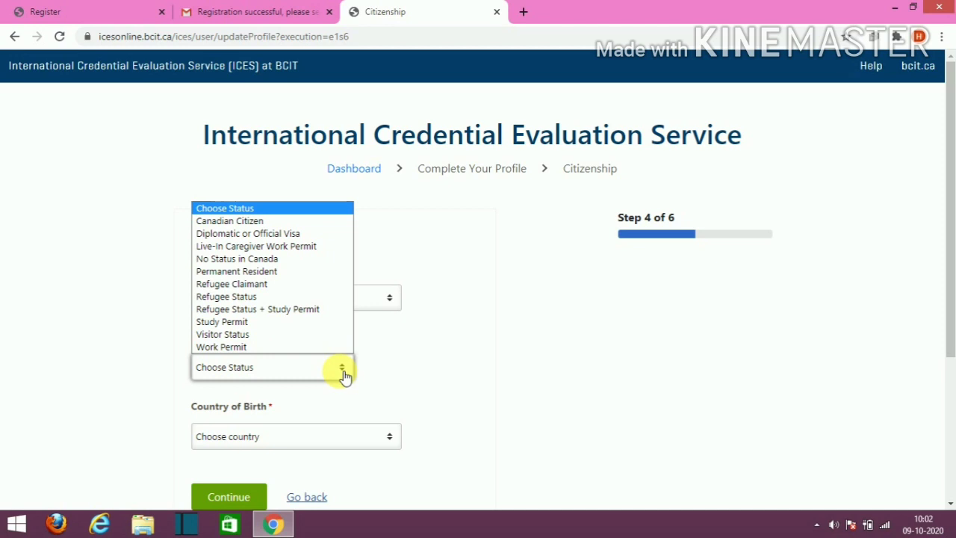
pyautogui.click(256, 258)
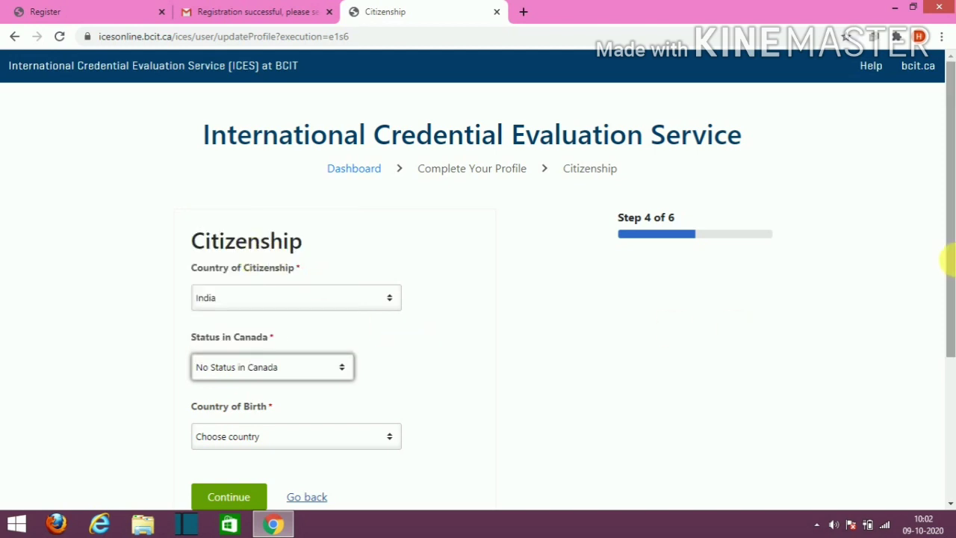
# Step: Choose India as the Country of Birth
pyautogui.moveTo(952, 263); pyautogui.dragTo(947, 325)
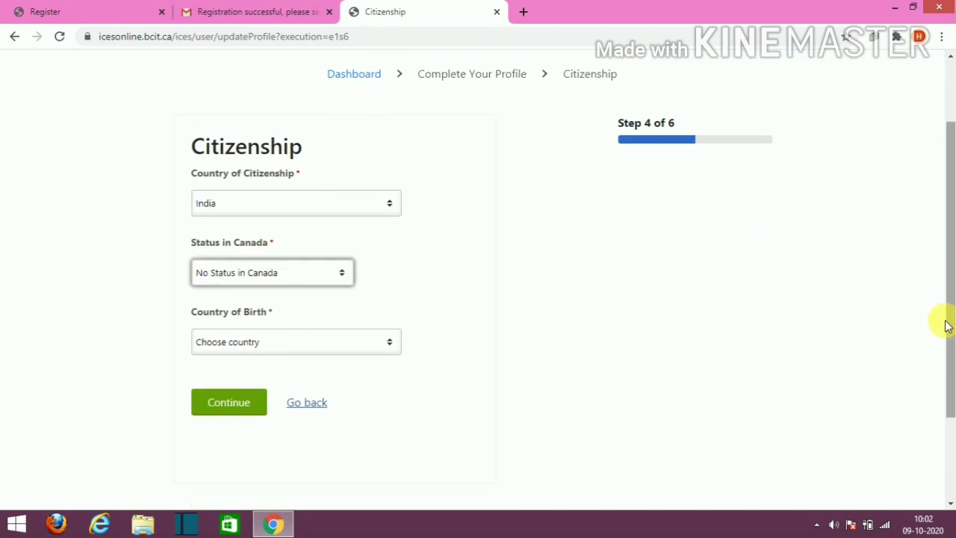
pyautogui.click(384, 345)
pyautogui.scroll(-1, 377, 194)
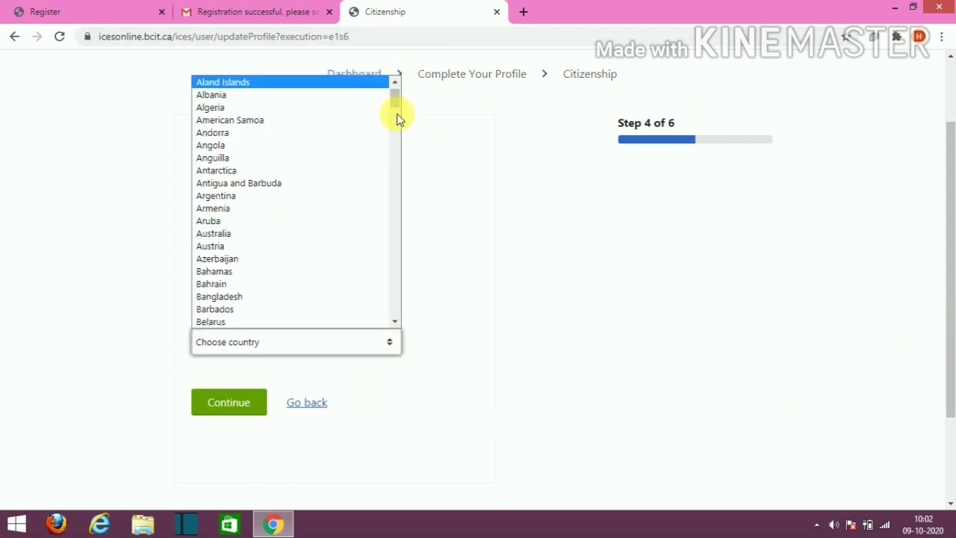
pyautogui.moveTo(396, 100); pyautogui.dragTo(377, 180)
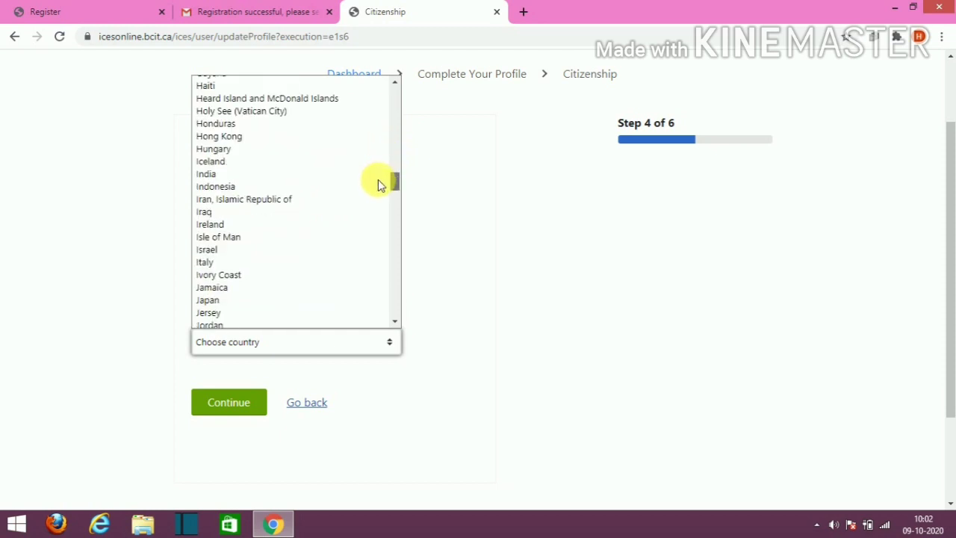
pyautogui.click(333, 176)
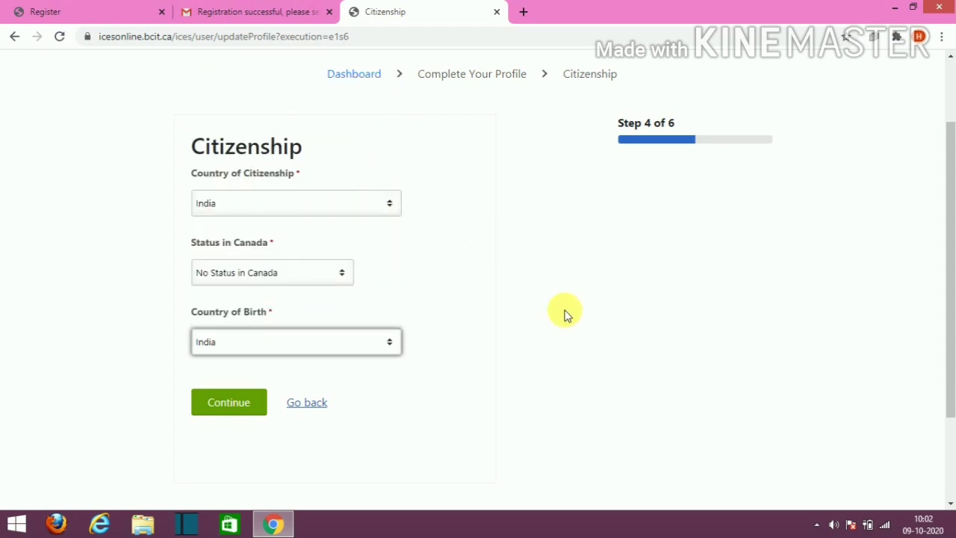
# Step: Submit citizenship, then enter and submit the home area code and phone number
pyautogui.click(243, 402)
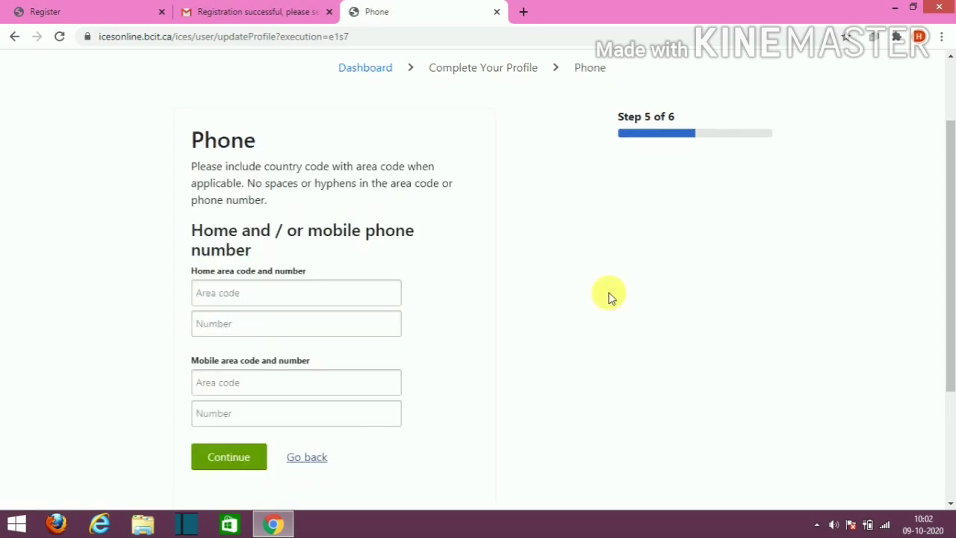
pyautogui.click(254, 294)
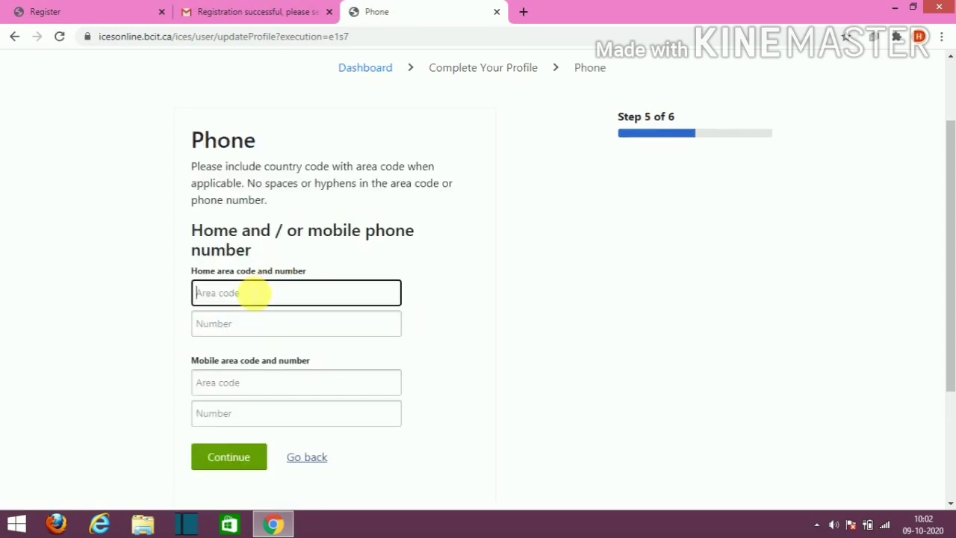
pyautogui.write('91')
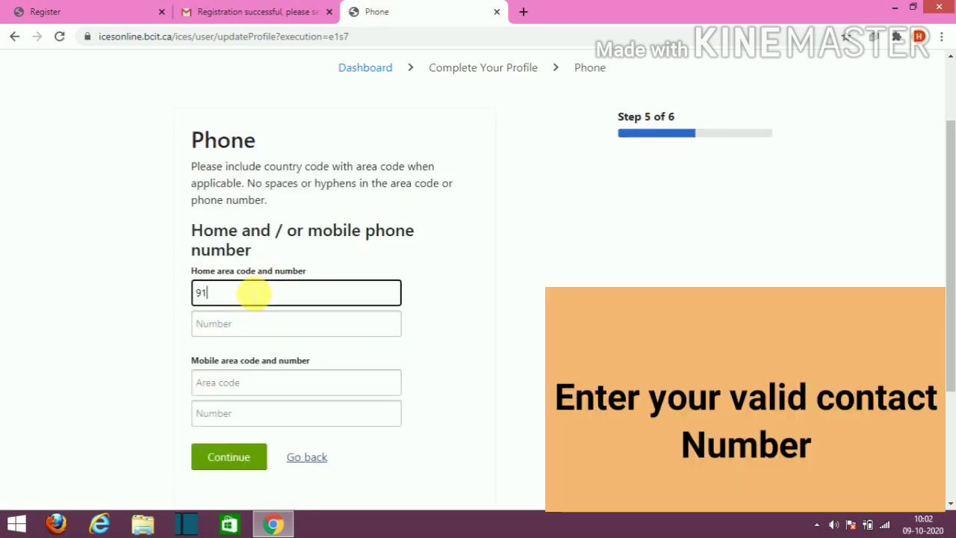
pyautogui.click(226, 331)
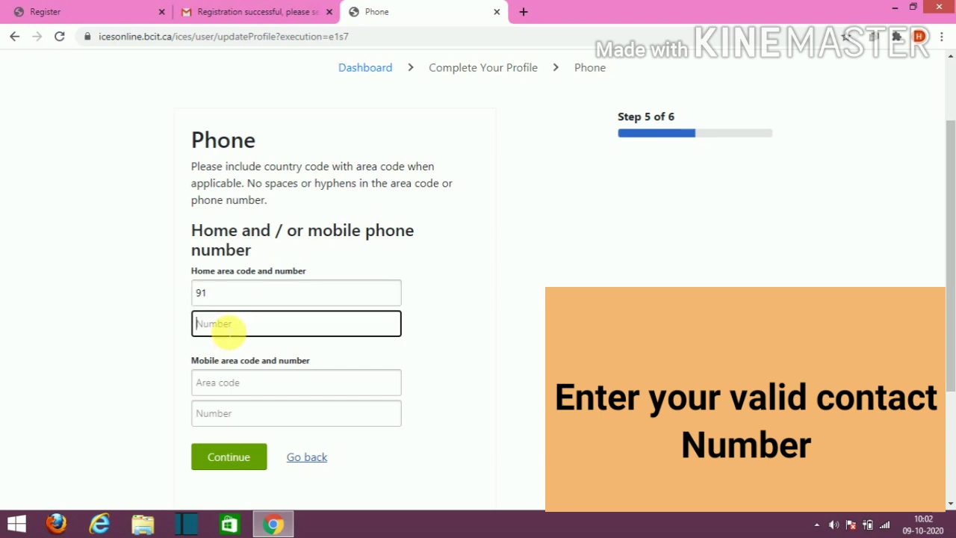
pyautogui.write('ffhhgghf')
pyautogui.press('BackSpace')
pyautogui.press('BackSpace')
pyautogui.press('BackSpace')
pyautogui.press('BackSpace')
pyautogui.press('BackSpace')
pyautogui.press('BackSpace')
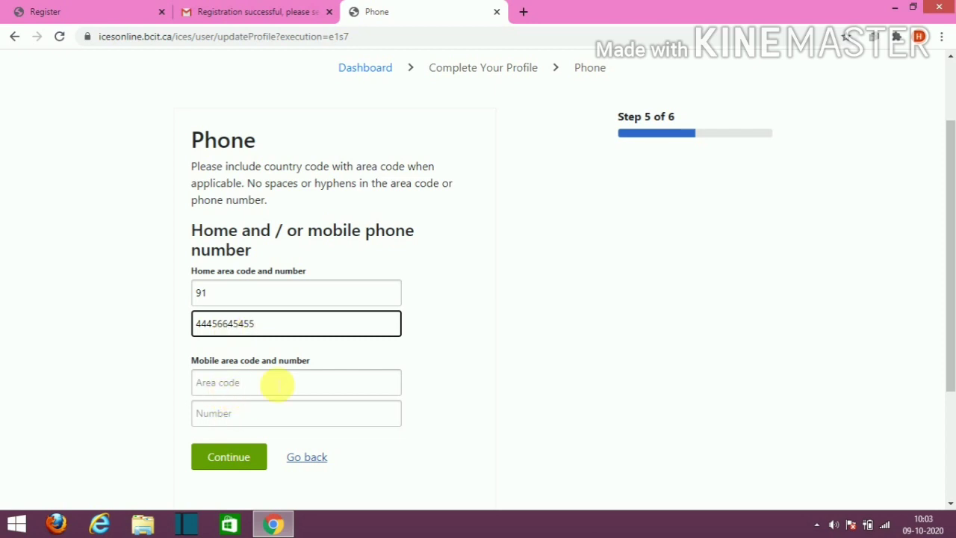
pyautogui.moveTo(949, 221); pyautogui.dragTo(949, 260)
pyautogui.click(237, 389)
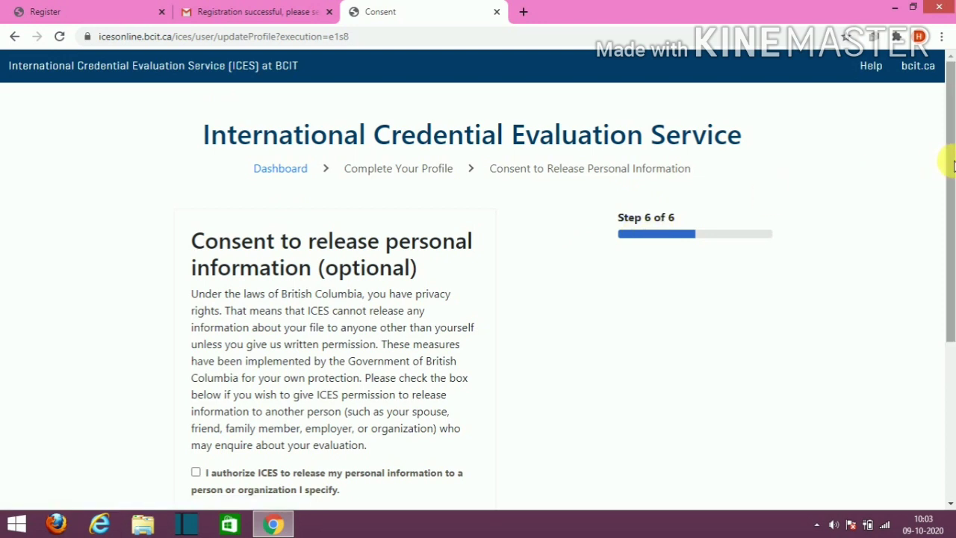
# Step: Continue past the Consent step with the authorization checkbox left unticked
pyautogui.moveTo(952, 169); pyautogui.dragTo(943, 221)
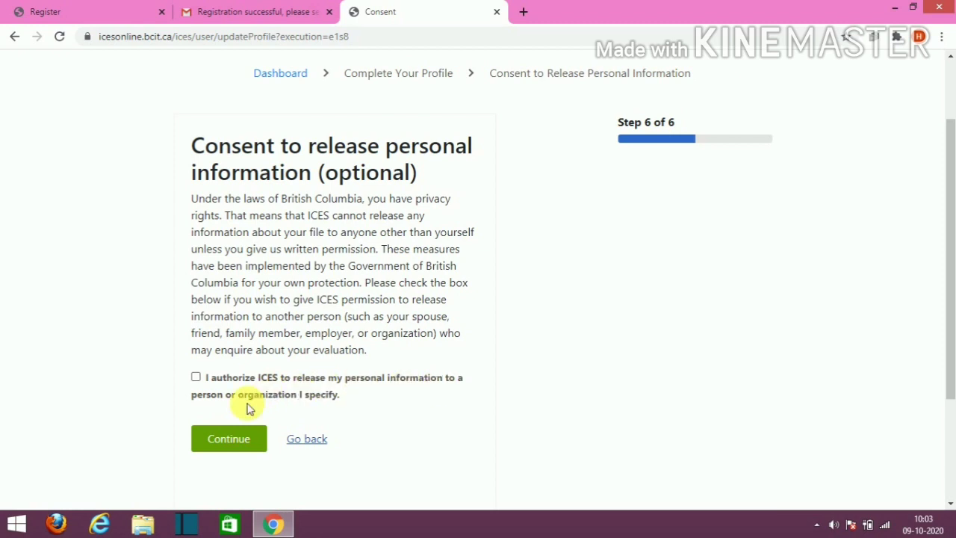
pyautogui.click(229, 441)
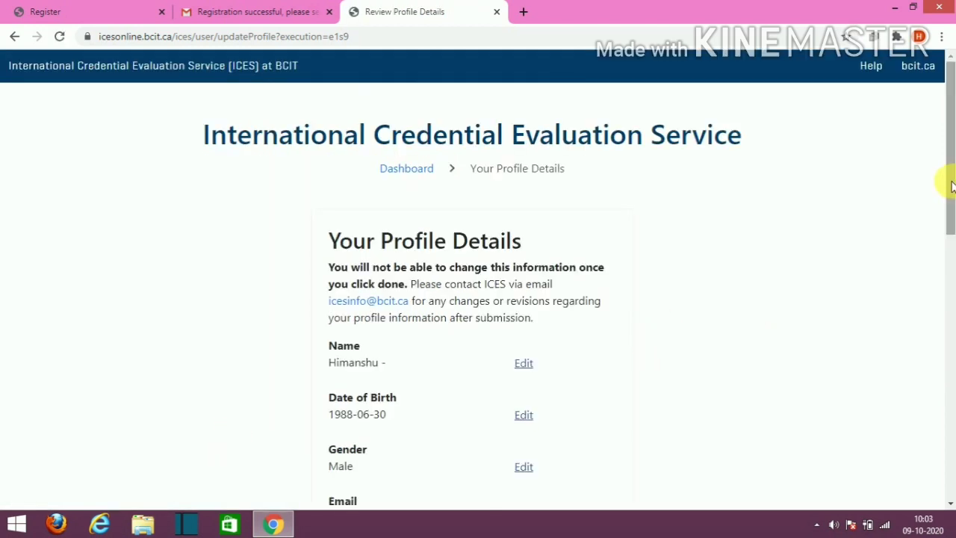
# Step: Review Your Profile Details to the bottom and finish with Done
pyautogui.moveTo(950, 186); pyautogui.dragTo(950, 226)
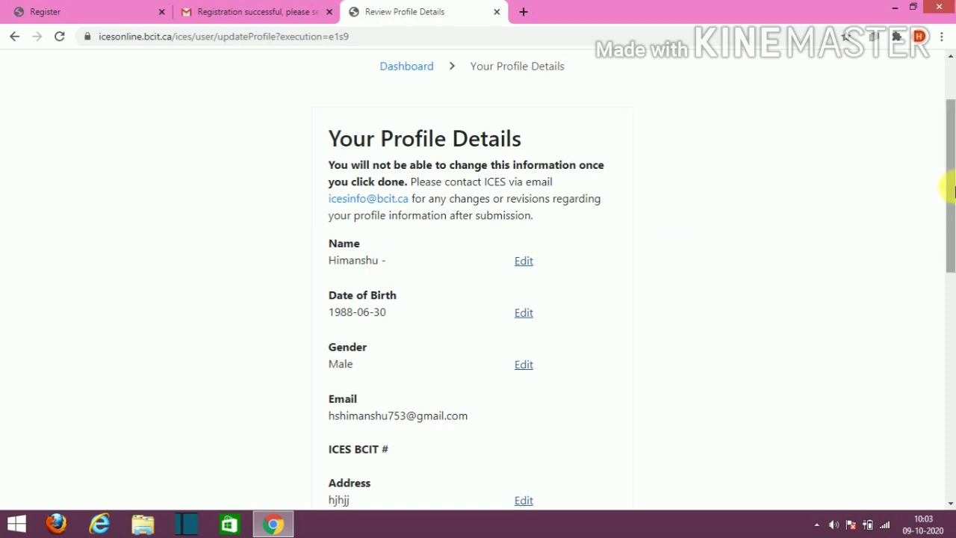
pyautogui.moveTo(951, 193); pyautogui.dragTo(900, 382)
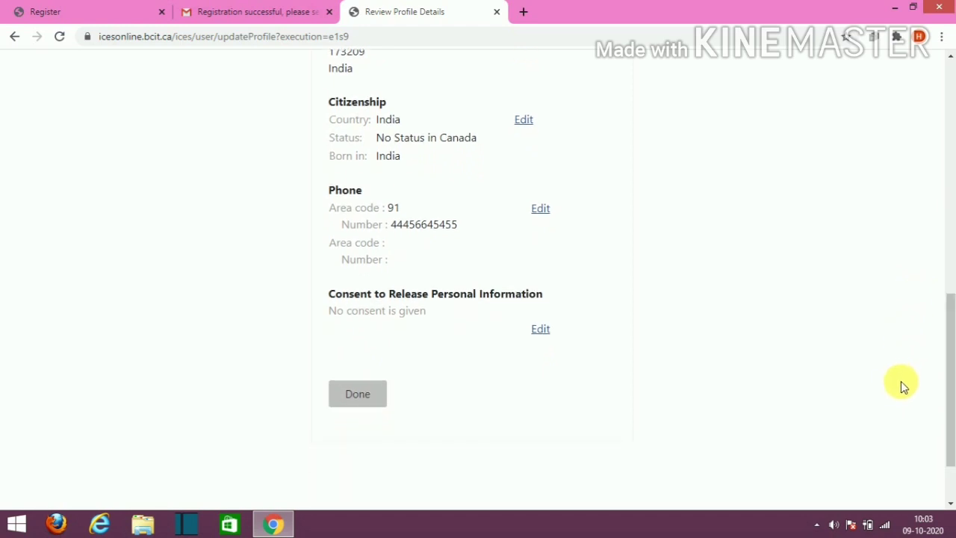
pyautogui.click(358, 395)
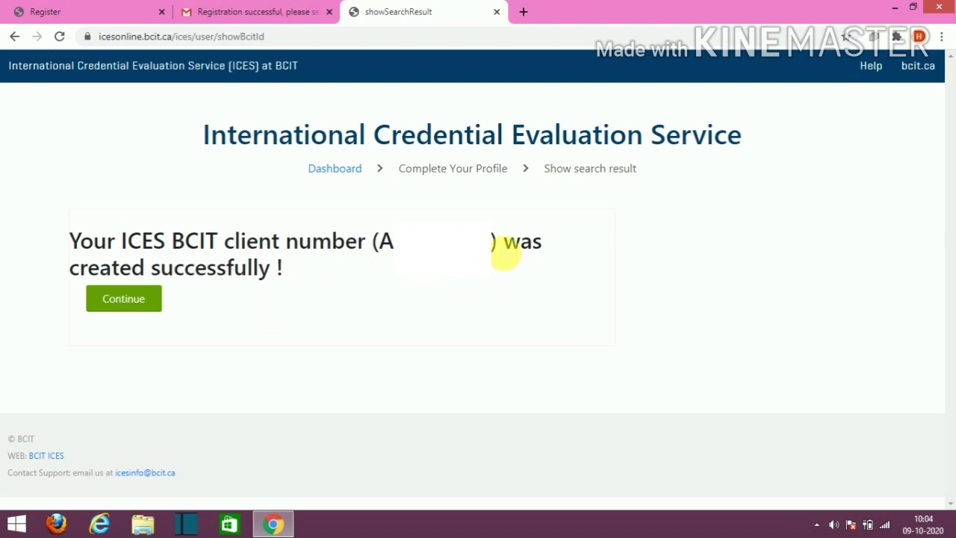
# Step: Return to the Dashboard and start 'Request an ECA for immigration (Express Entry or PR)'
pyautogui.click(138, 308)
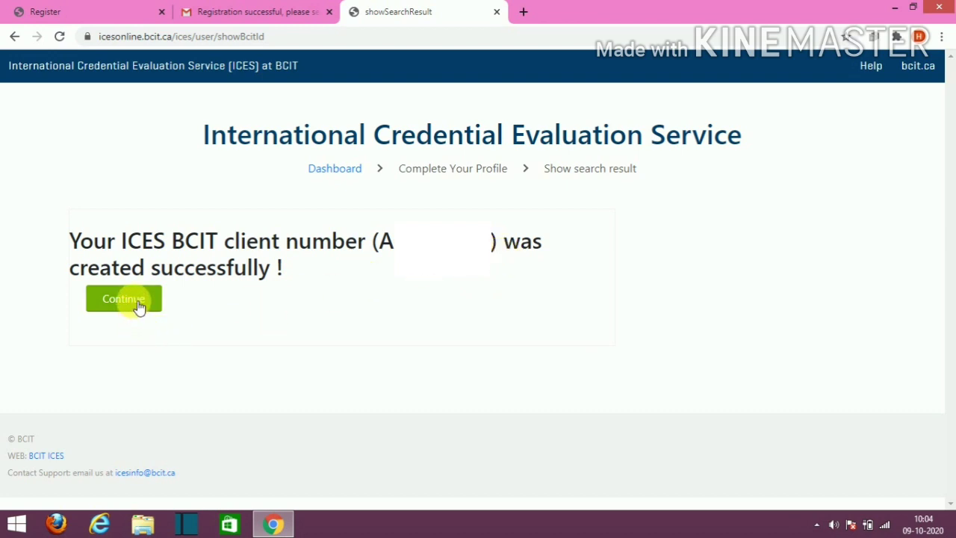
pyautogui.click(139, 307)
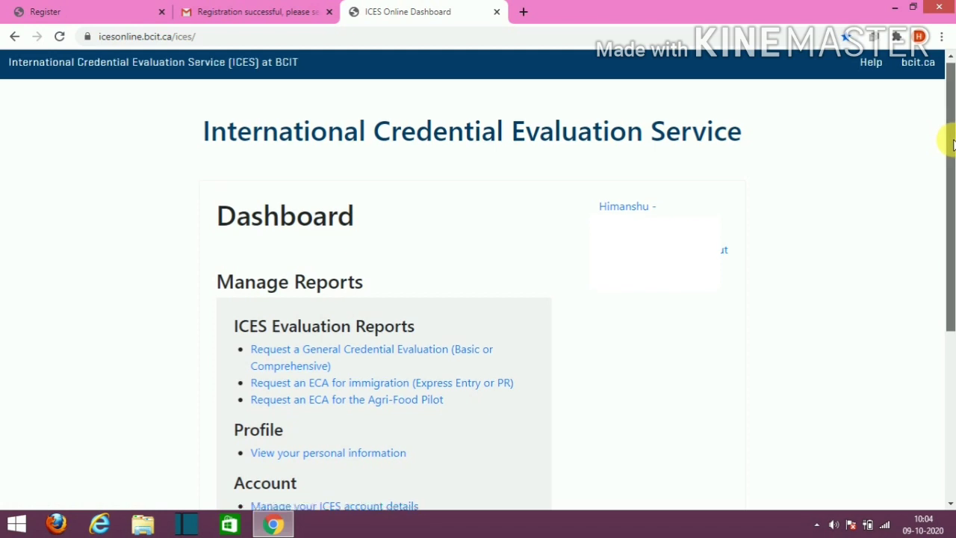
pyautogui.scroll(-3, 947, 141)
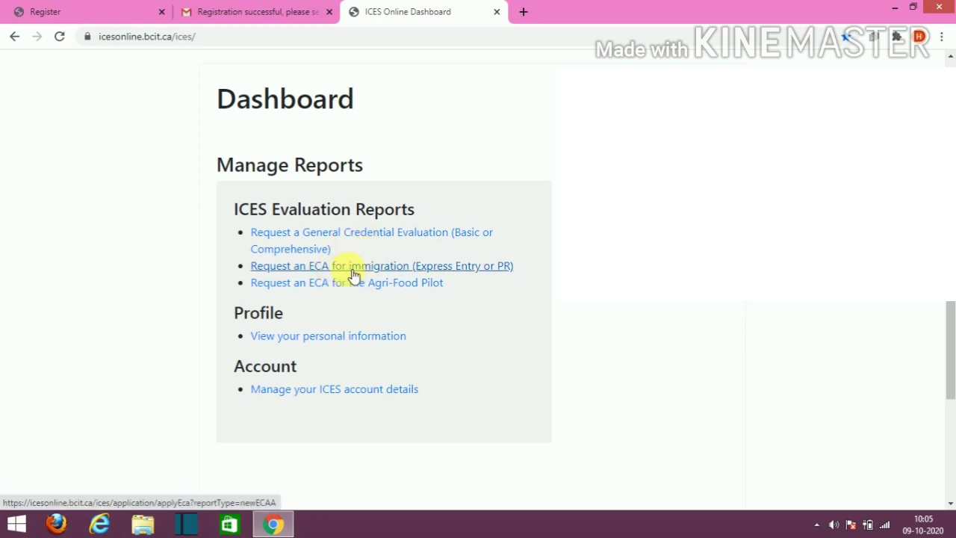
pyautogui.click(391, 274)
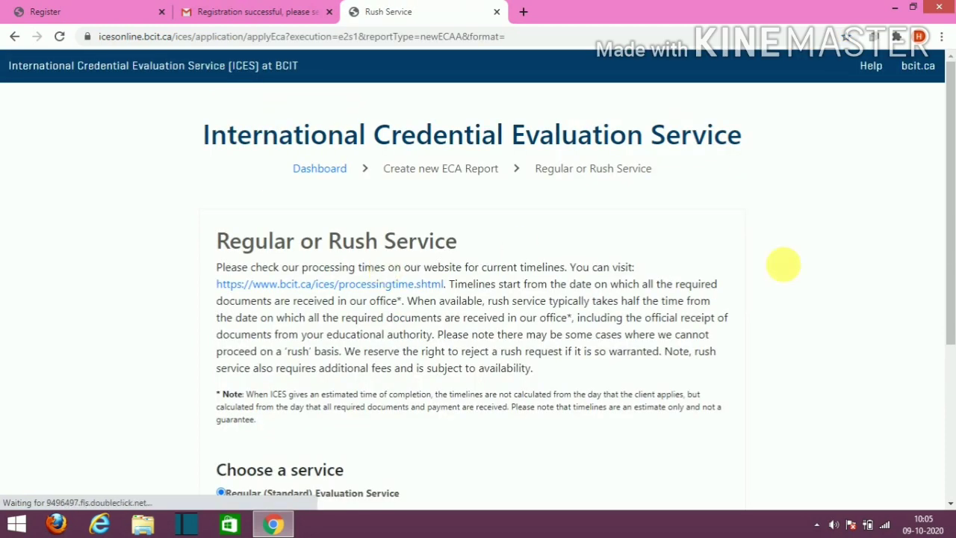
# Step: Continue with the Regular (Standard) Evaluation Service at $200 per credential
pyautogui.moveTo(950, 174); pyautogui.dragTo(949, 275)
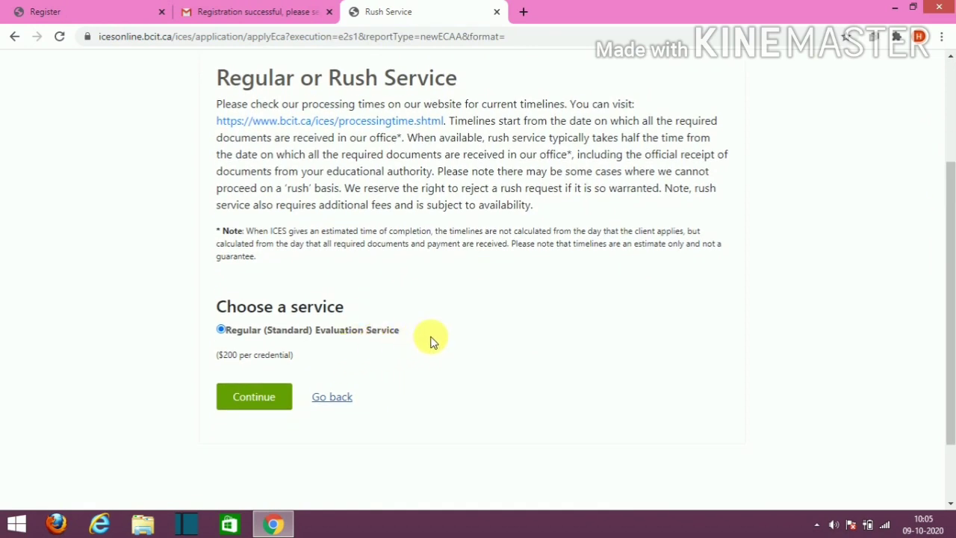
pyautogui.click(254, 396)
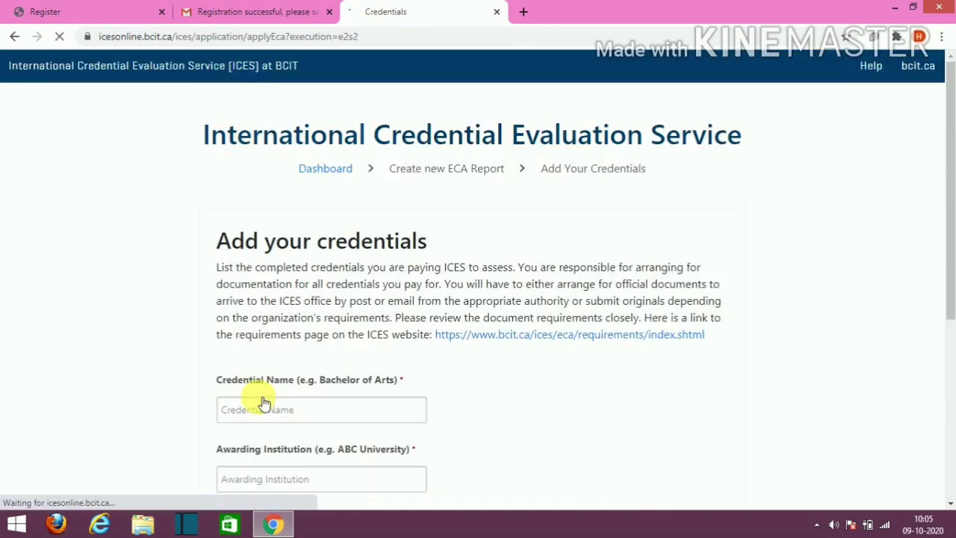
# Step: Fill in credential Master of Science, institution Kurukshetra University, Kurukshetra, and city Kurukshetra
pyautogui.click(305, 412)
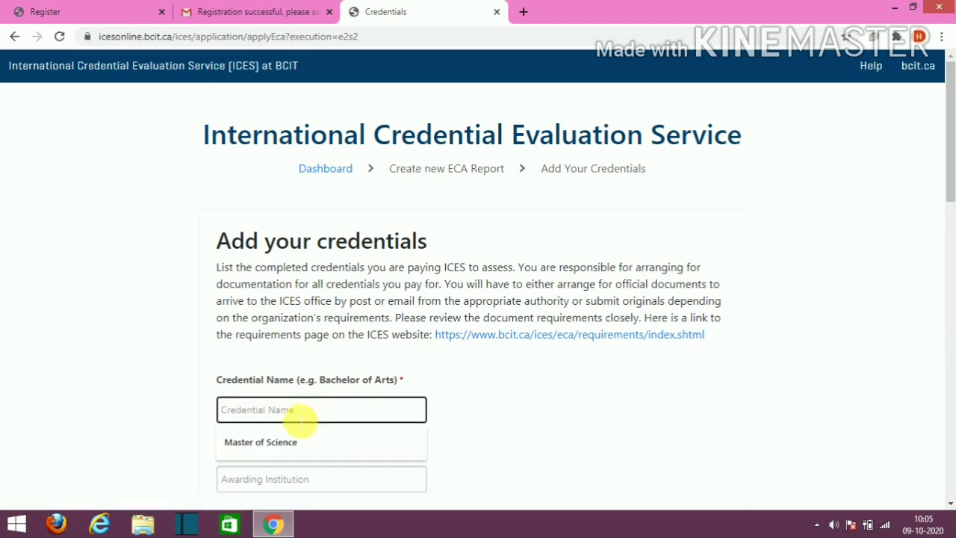
pyautogui.click(271, 441)
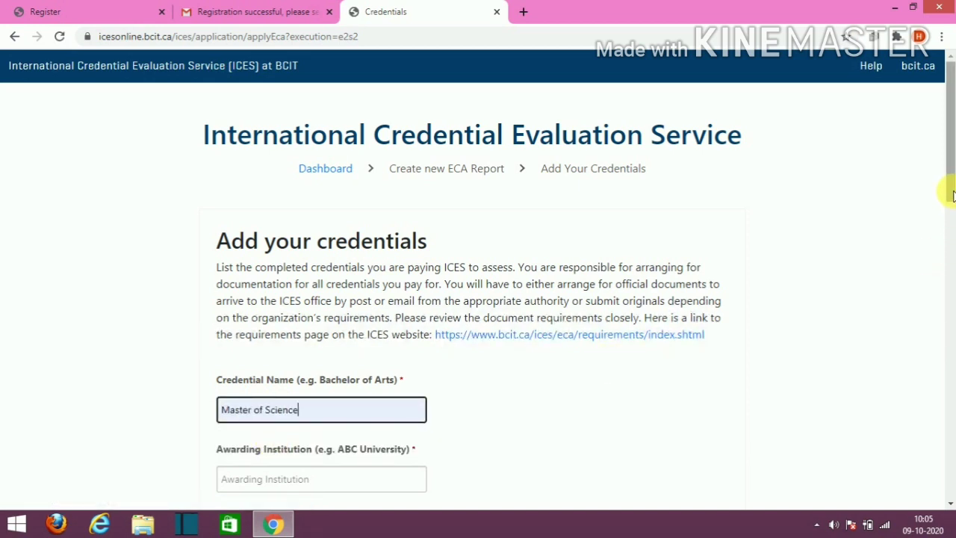
pyautogui.moveTo(952, 195); pyautogui.dragTo(945, 247)
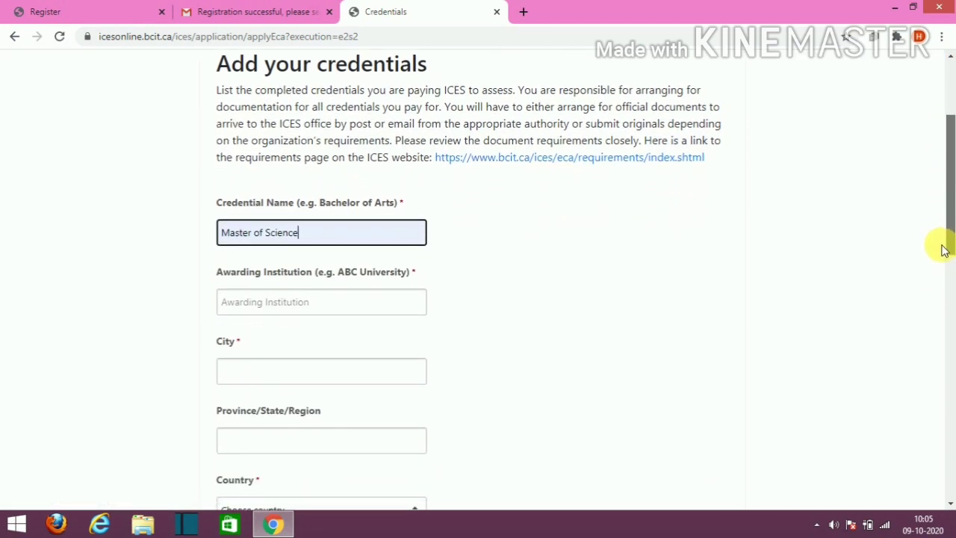
pyautogui.click(367, 304)
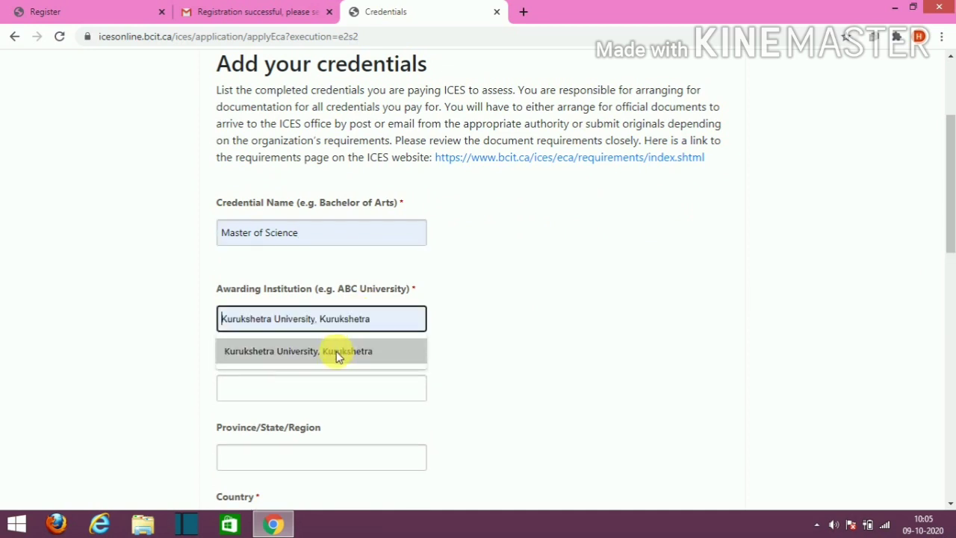
pyautogui.click(336, 356)
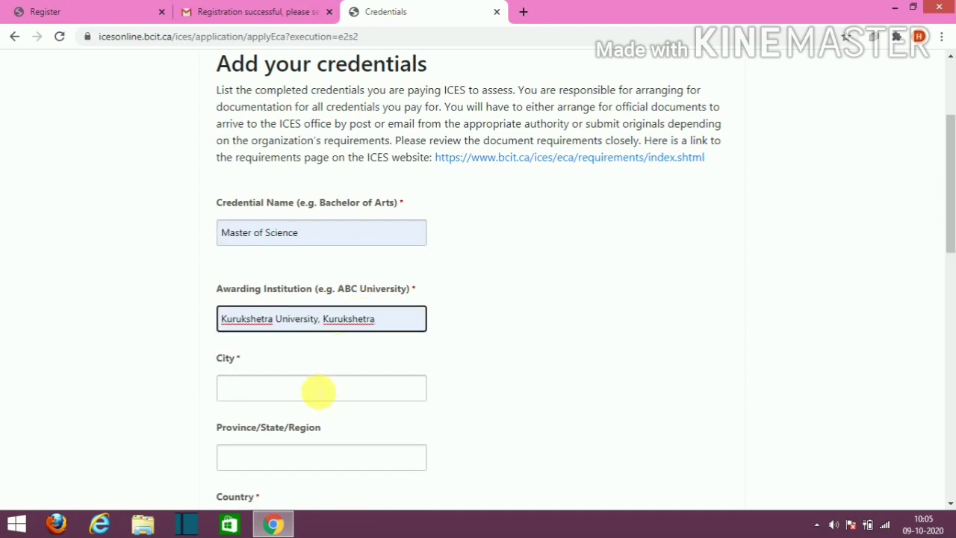
pyautogui.click(319, 390)
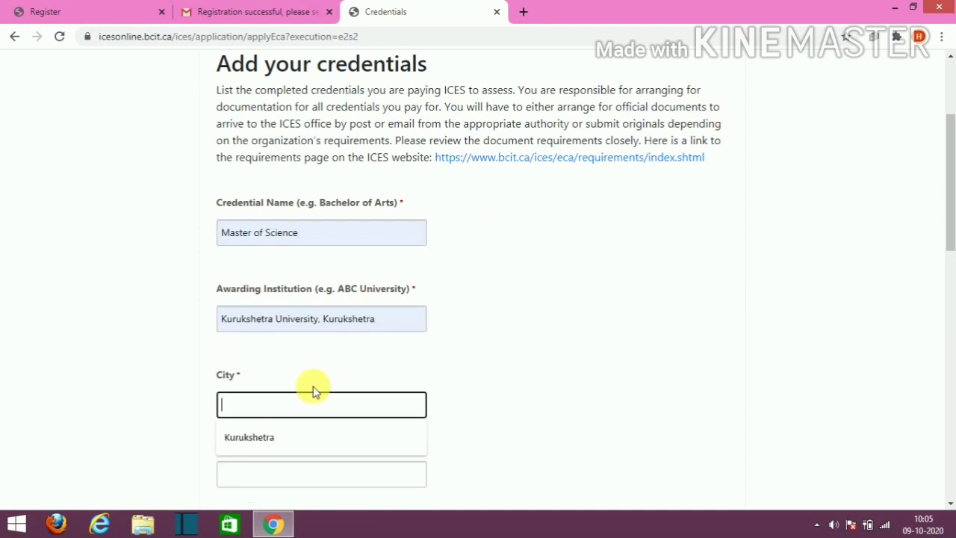
pyautogui.click(266, 441)
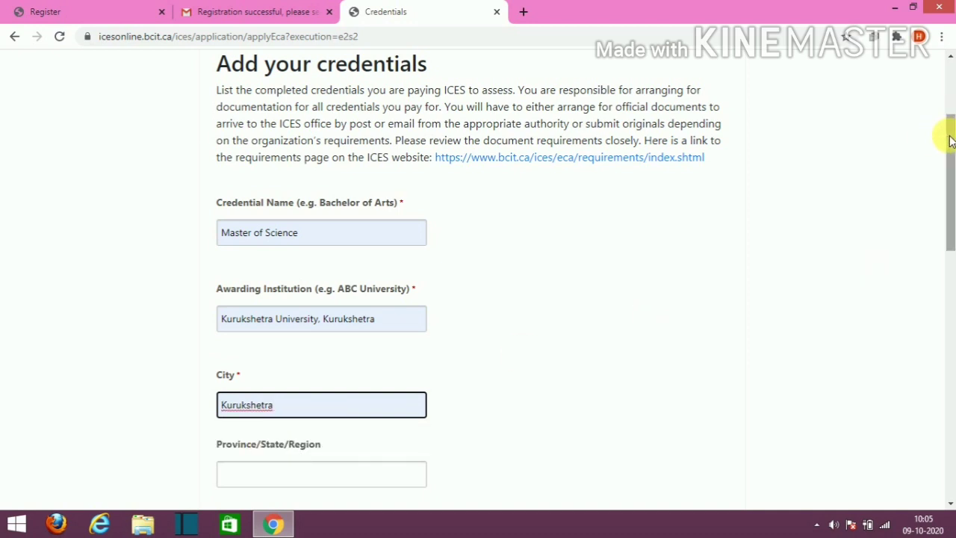
# Step: Set the province to Haryana and the country to India, and enter the holder's name
pyautogui.moveTo(950, 141); pyautogui.dragTo(951, 124)
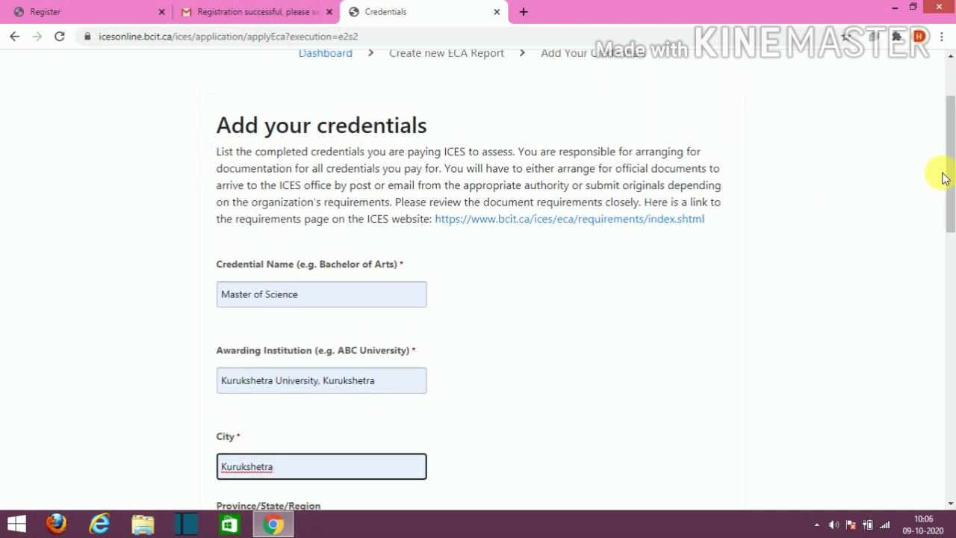
pyautogui.moveTo(950, 176); pyautogui.dragTo(947, 223)
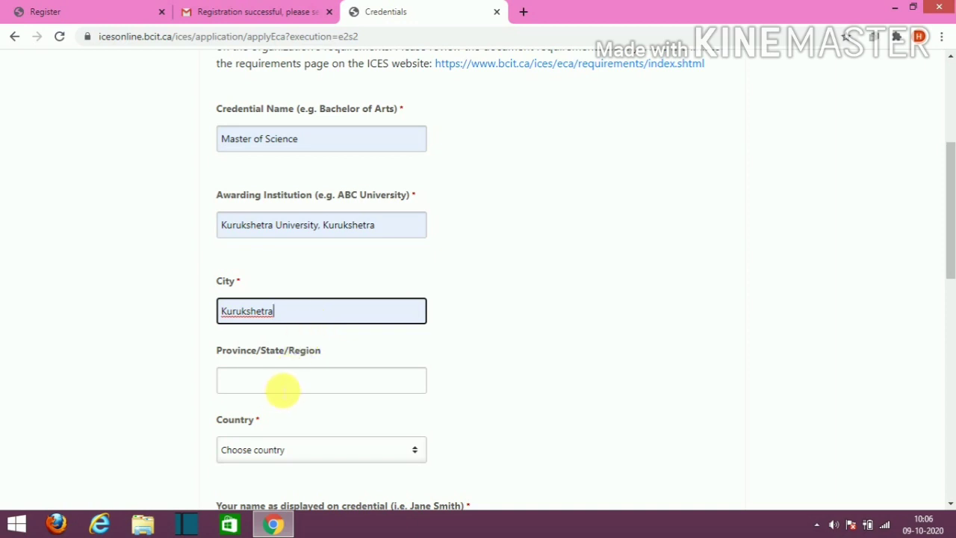
pyautogui.click(282, 389)
pyautogui.click(253, 416)
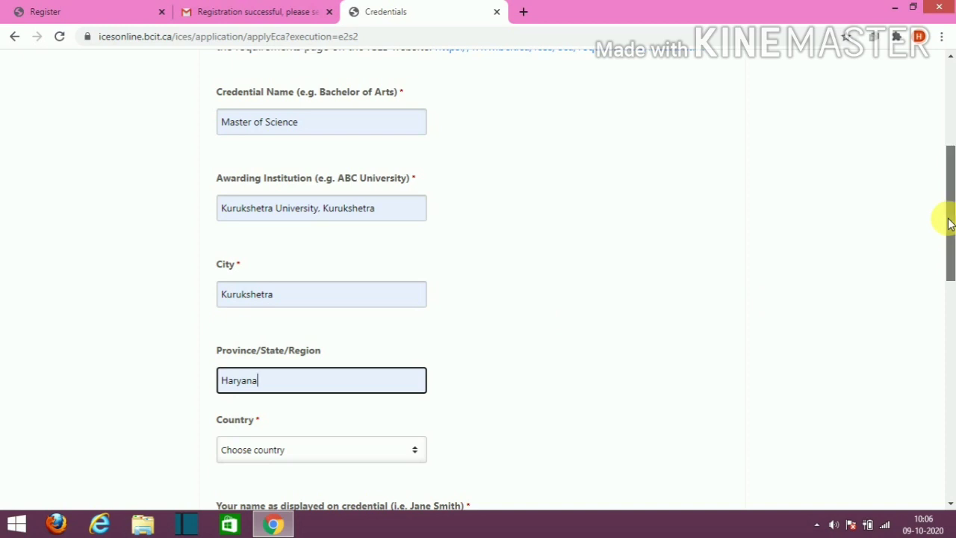
pyautogui.moveTo(950, 221); pyautogui.dragTo(935, 252)
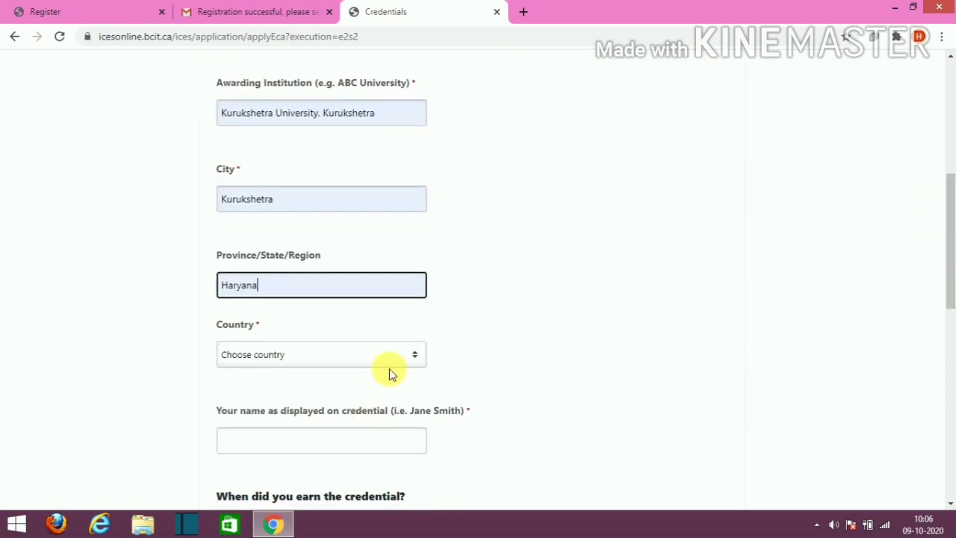
pyautogui.click(413, 354)
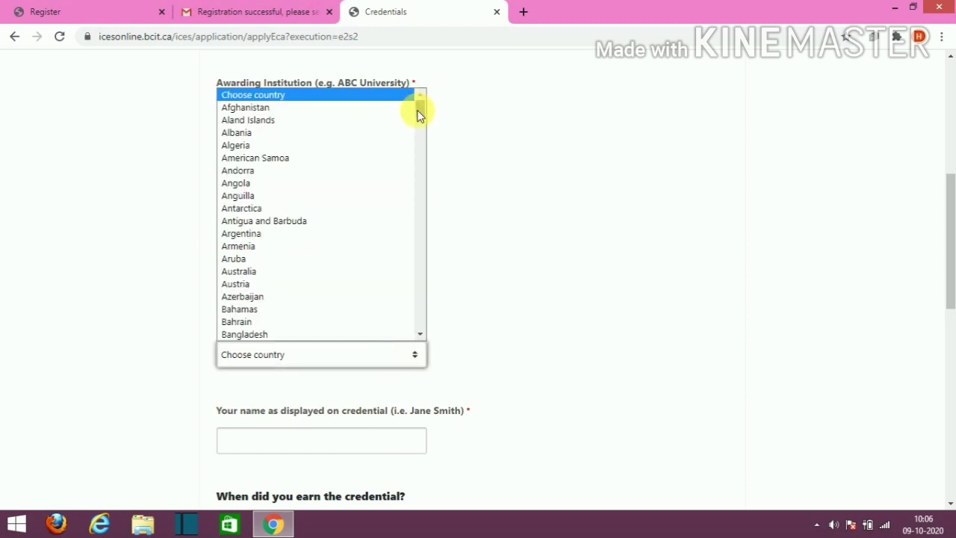
pyautogui.moveTo(417, 116); pyautogui.dragTo(399, 207)
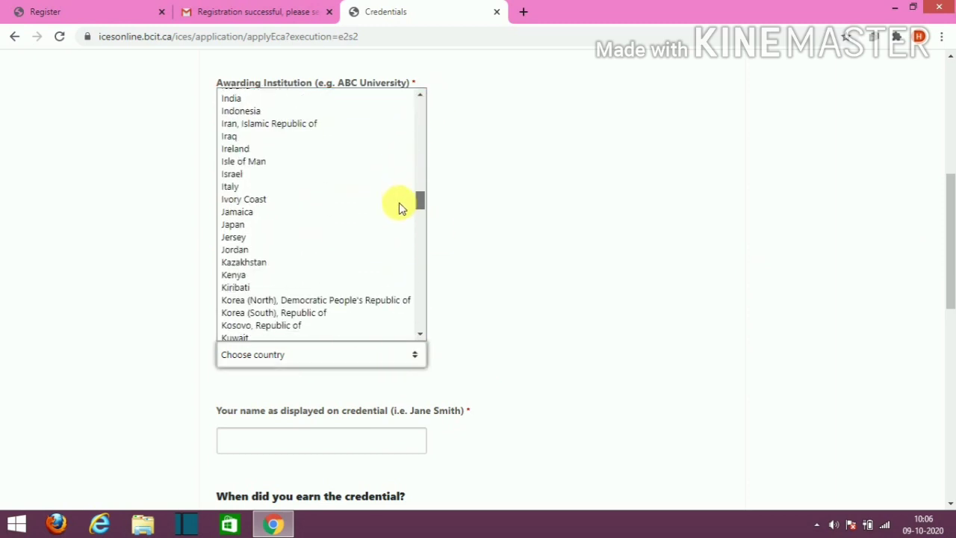
pyautogui.click(243, 101)
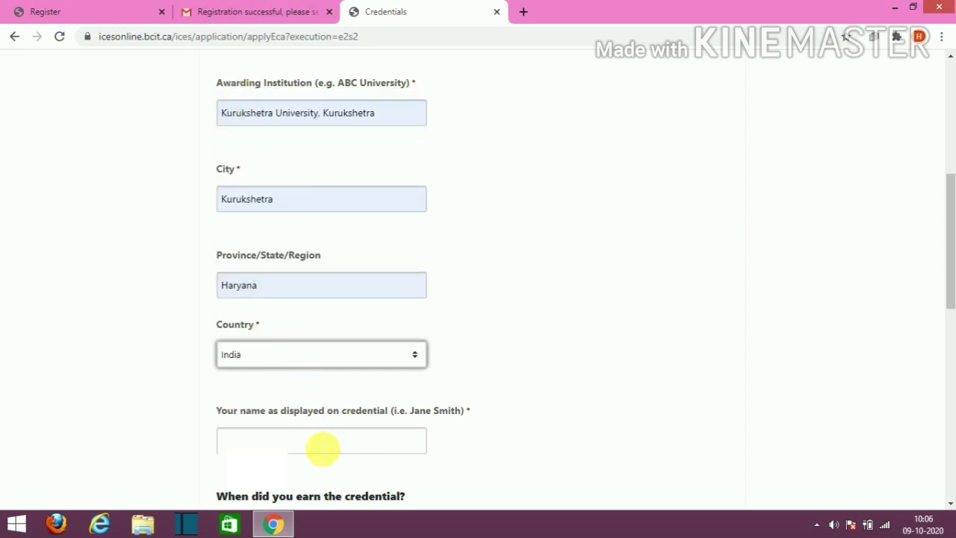
pyautogui.click(321, 445)
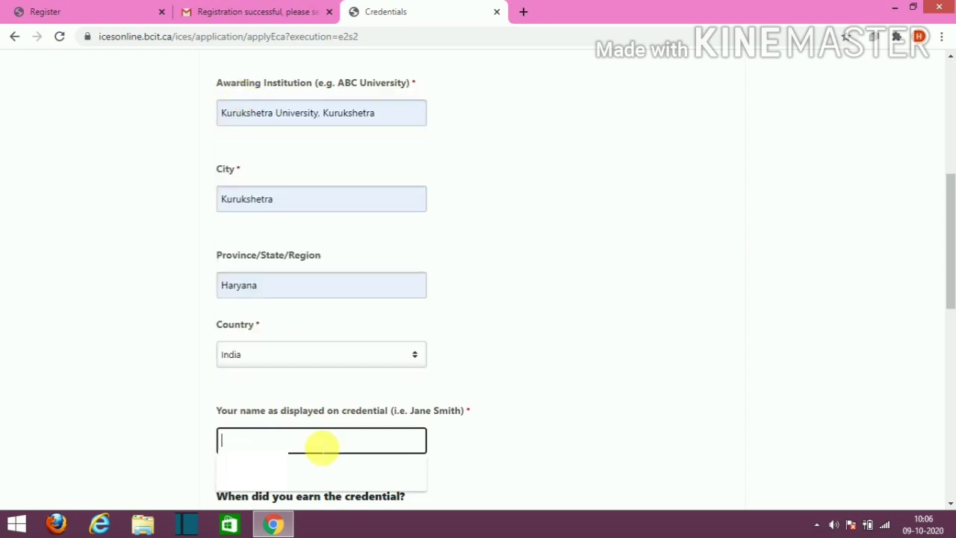
pyautogui.write('hu')
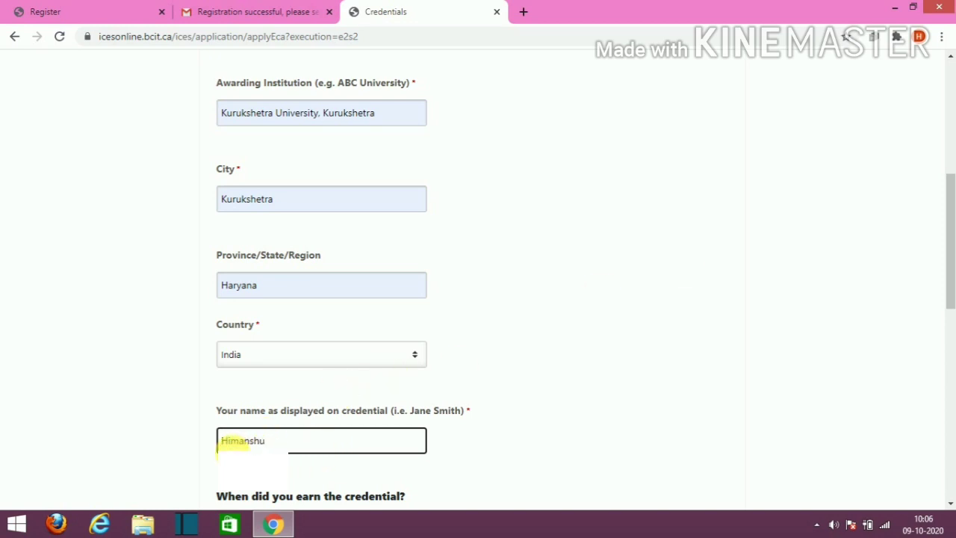
pyautogui.moveTo(952, 224); pyautogui.dragTo(940, 299)
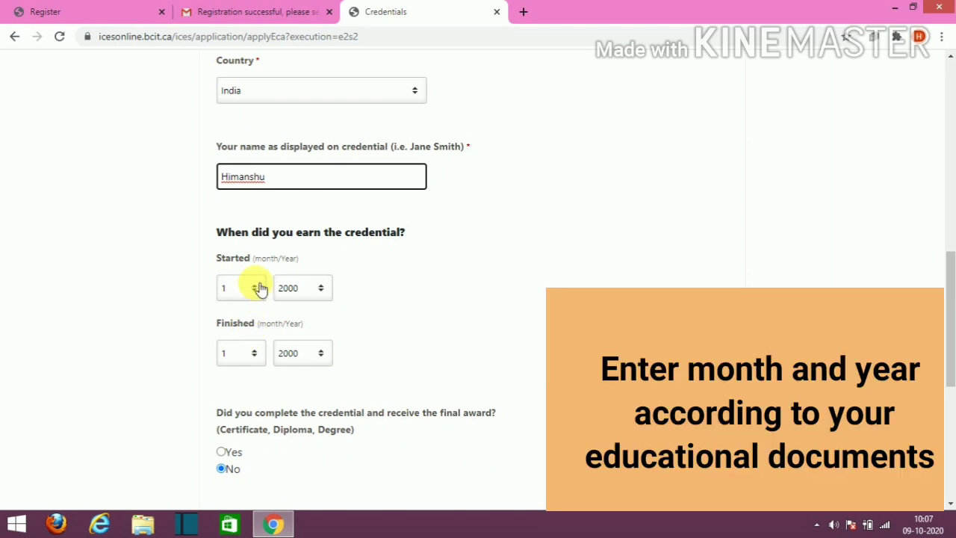
# Step: Set the credential start date to month 5, year 2011
pyautogui.click(259, 288)
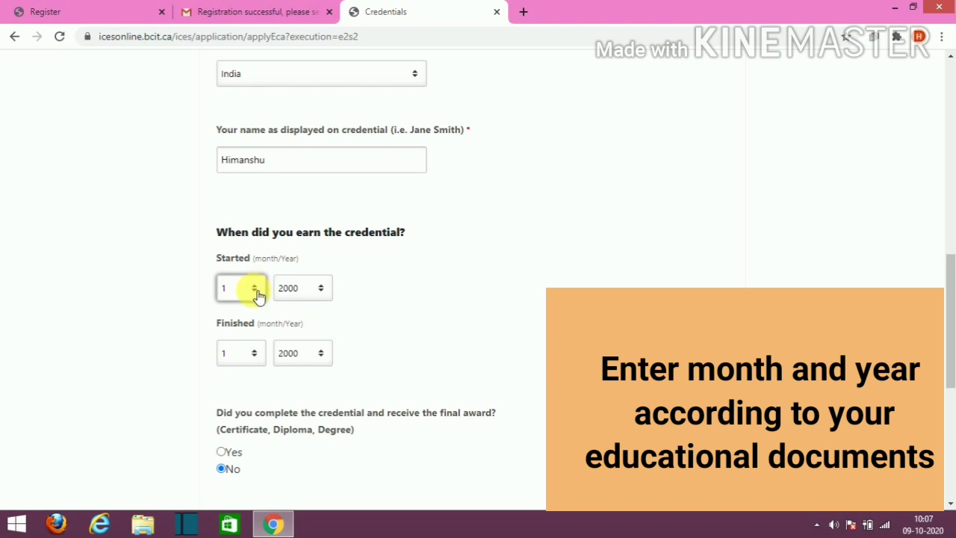
pyautogui.click(254, 289)
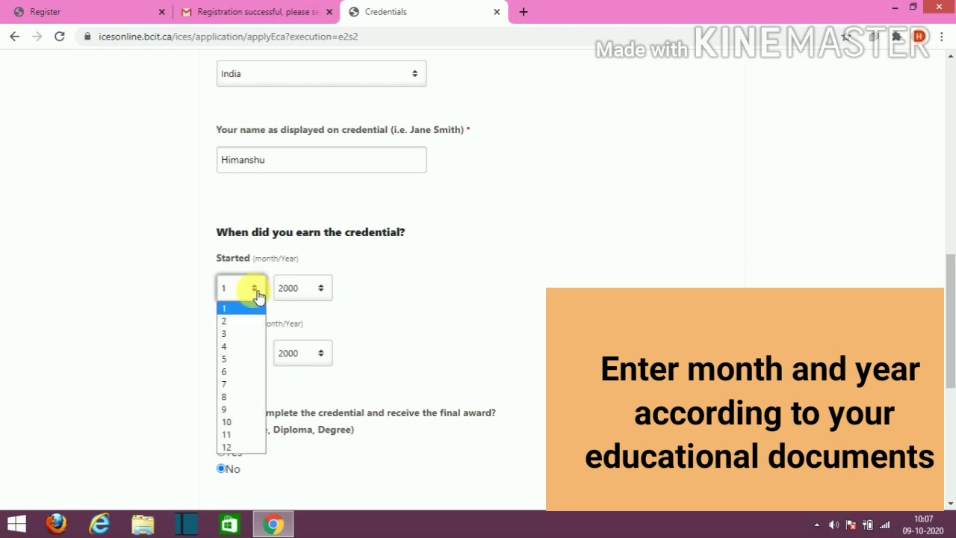
pyautogui.click(232, 358)
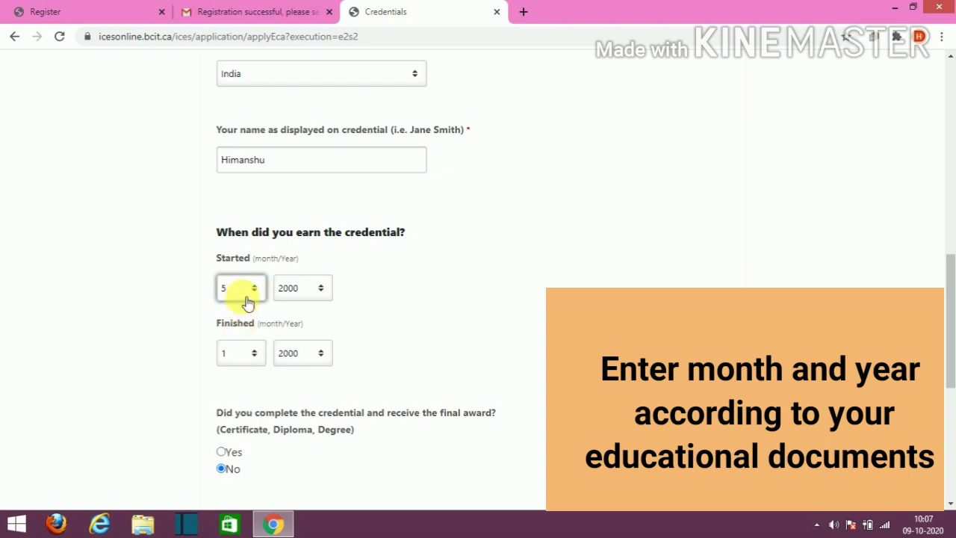
pyautogui.click(318, 296)
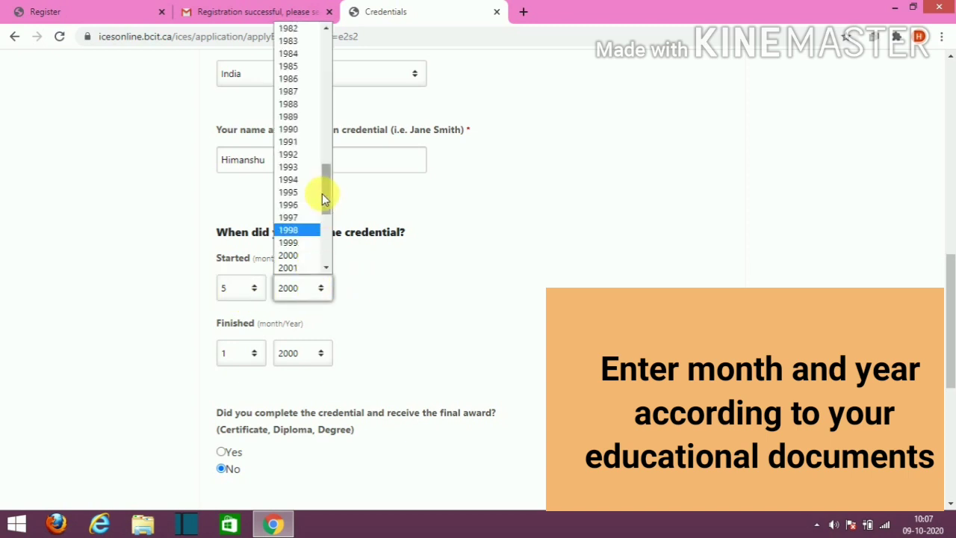
pyautogui.moveTo(328, 185); pyautogui.dragTo(323, 213)
pyautogui.click(299, 228)
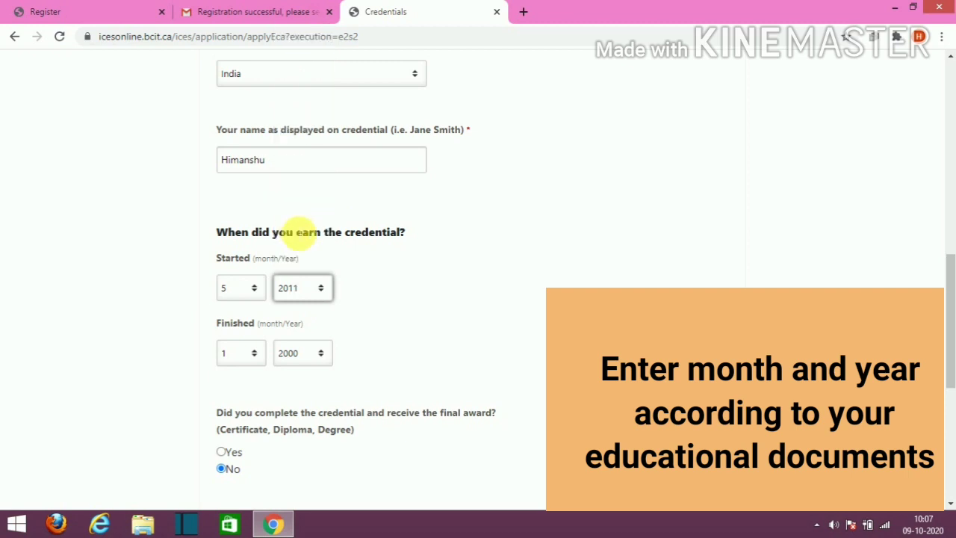
# Step: Set the credential finish date to month 7, year 2012
pyautogui.click(254, 353)
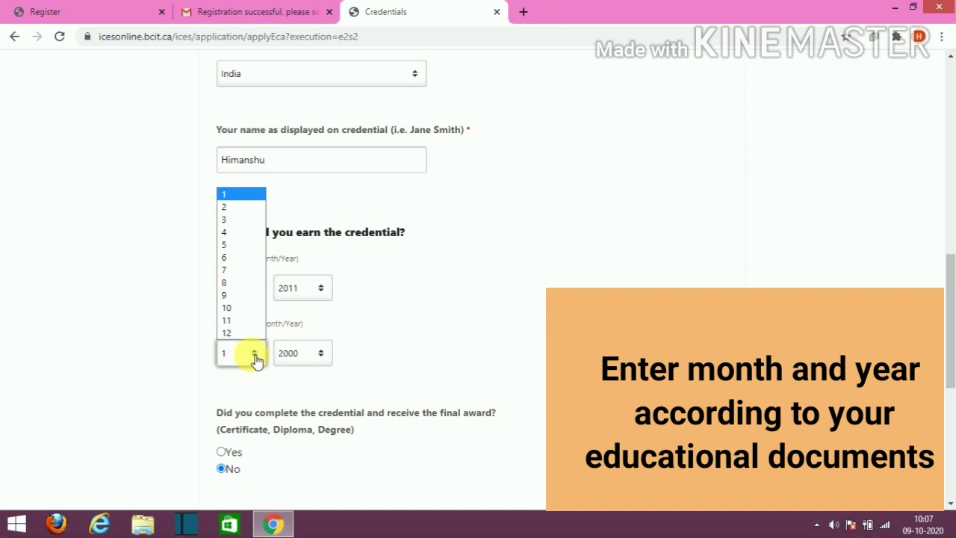
pyautogui.click(227, 271)
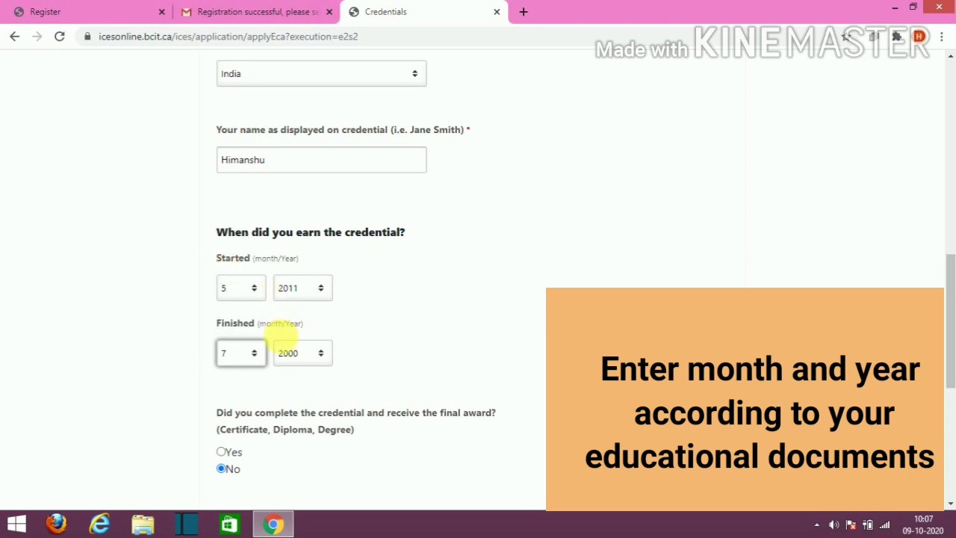
pyautogui.click(321, 357)
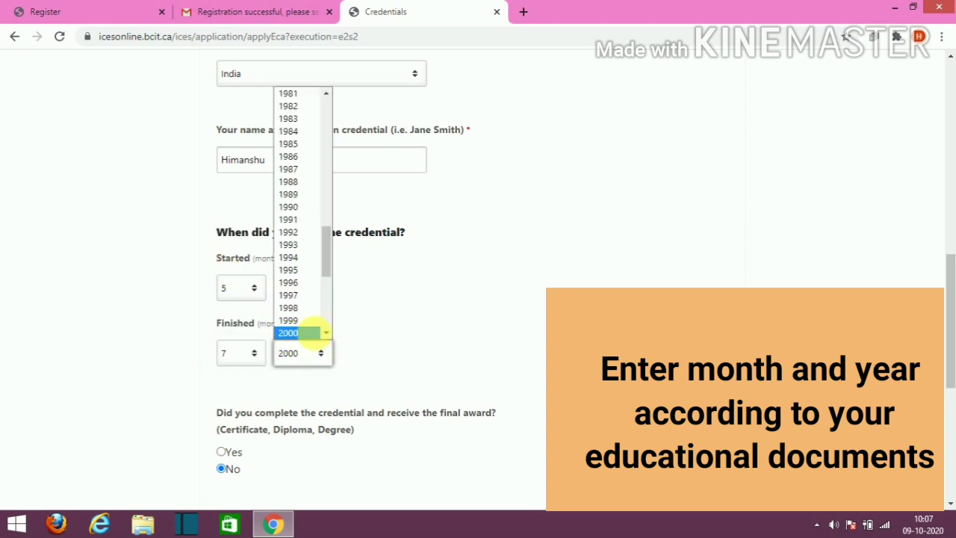
pyautogui.moveTo(328, 253); pyautogui.dragTo(324, 290)
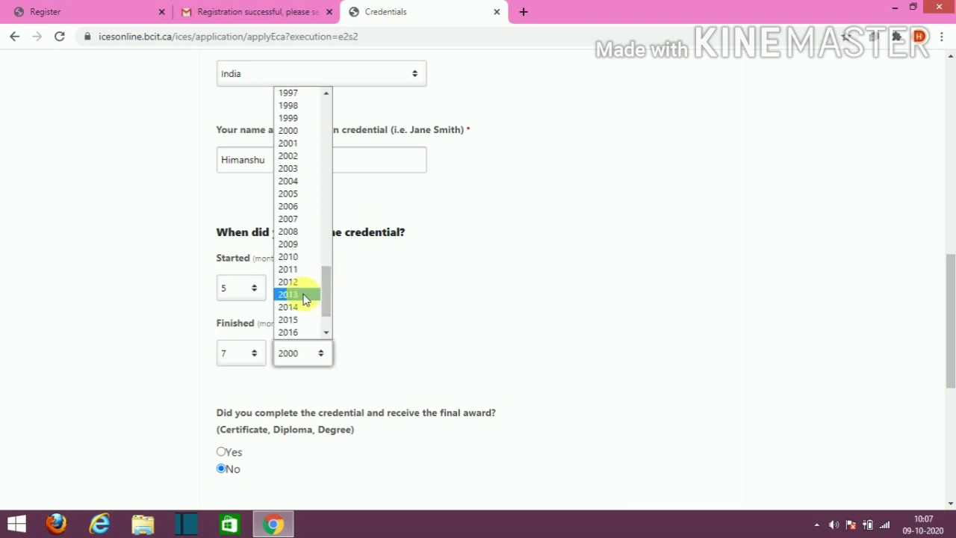
pyautogui.click(294, 289)
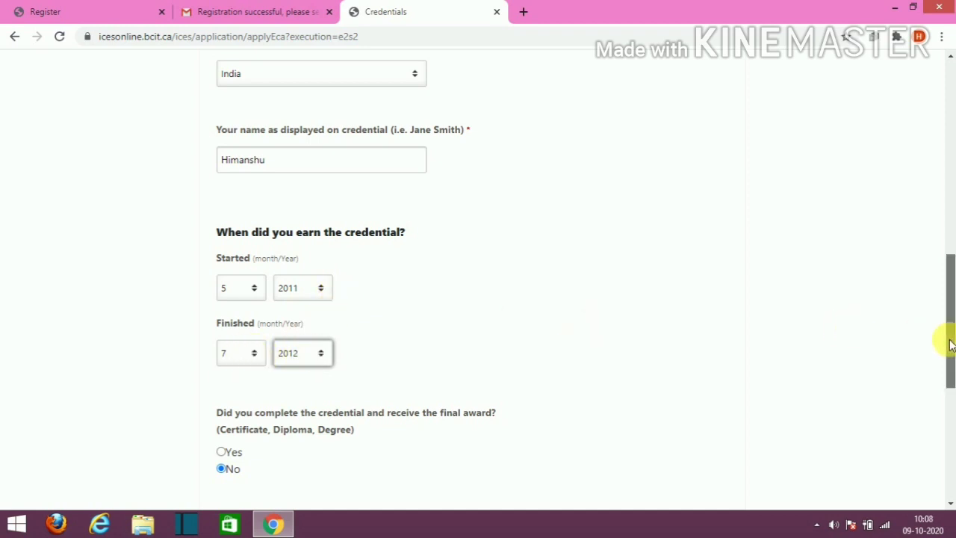
pyautogui.moveTo(950, 345); pyautogui.dragTo(940, 386)
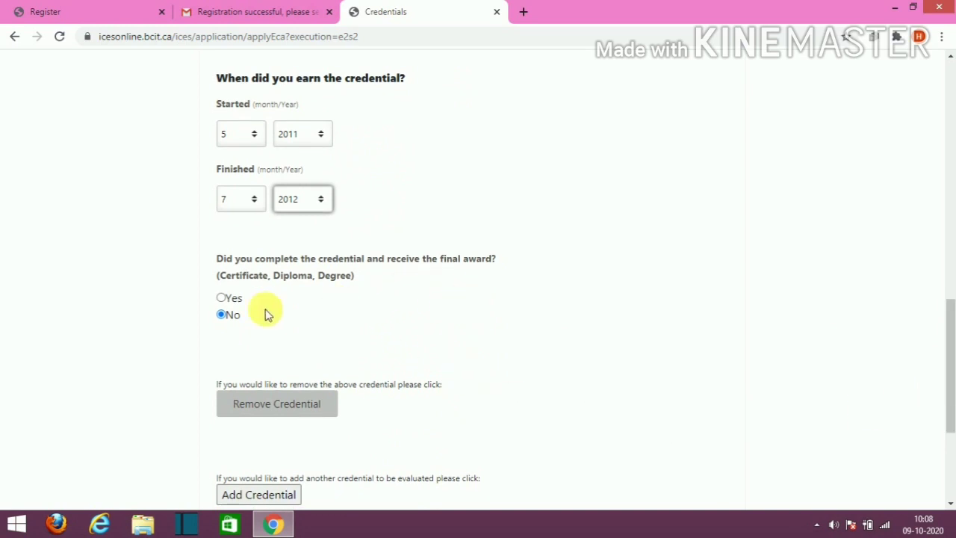
# Step: Answer Yes to completed with a final award and submit the credential details
pyautogui.click(221, 299)
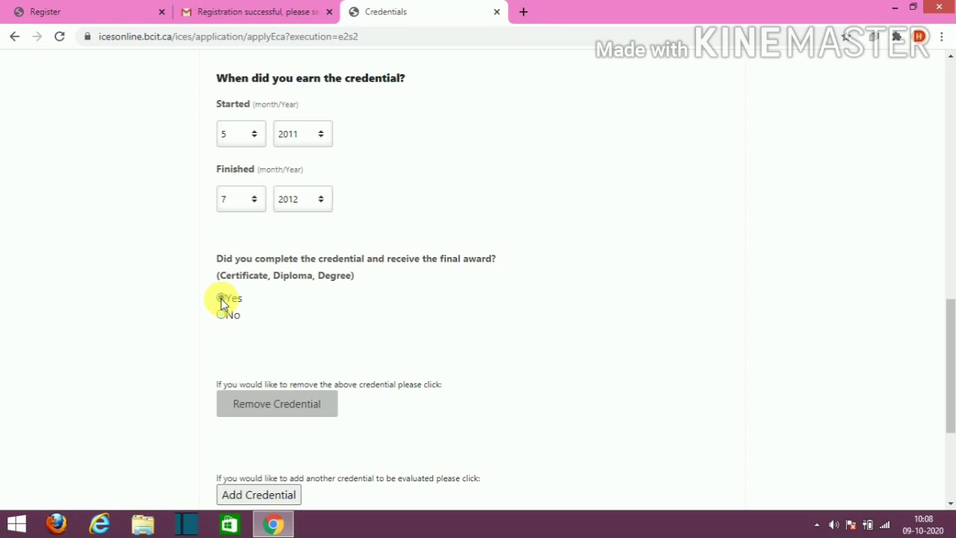
pyautogui.scroll(-2, 408, 339)
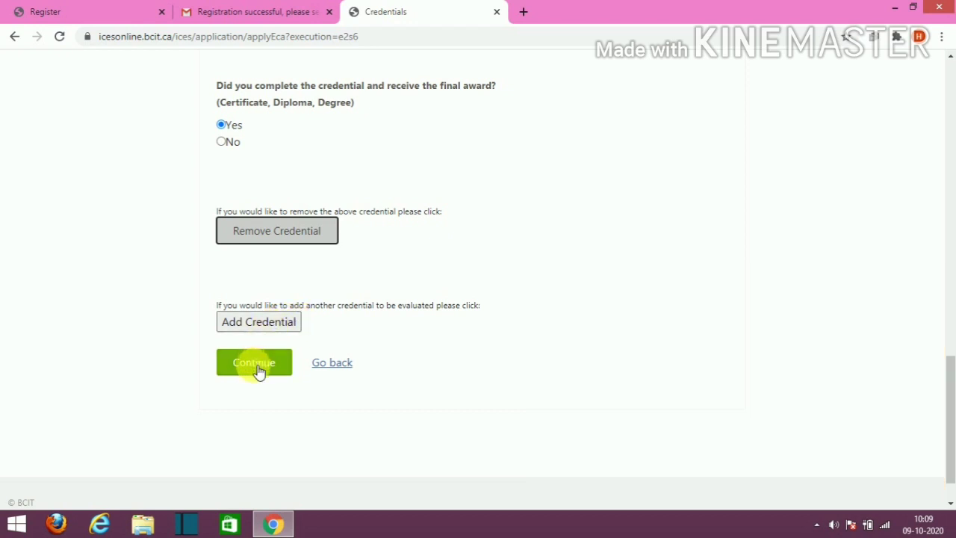
pyautogui.click(257, 371)
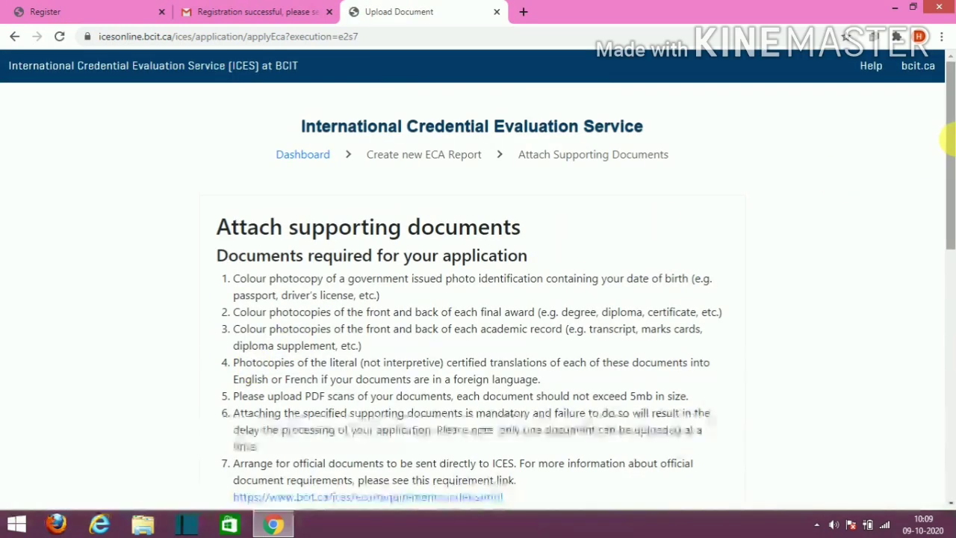
pyautogui.moveTo(951, 144); pyautogui.dragTo(926, 282)
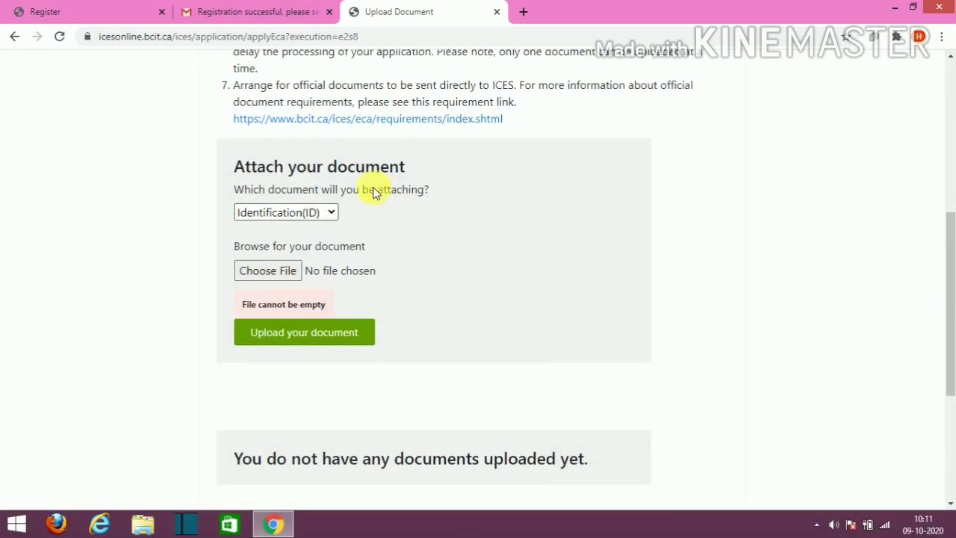
pyautogui.click(333, 214)
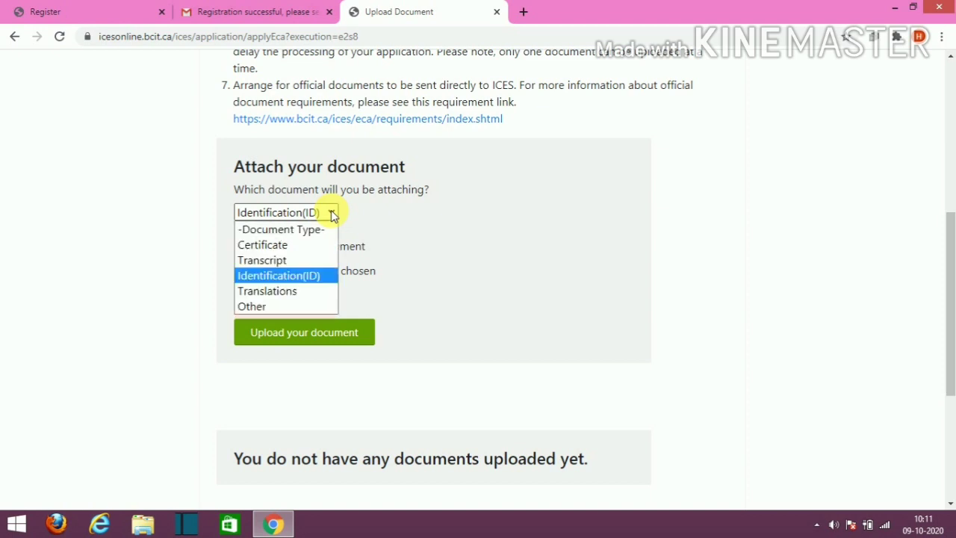
pyautogui.click(275, 277)
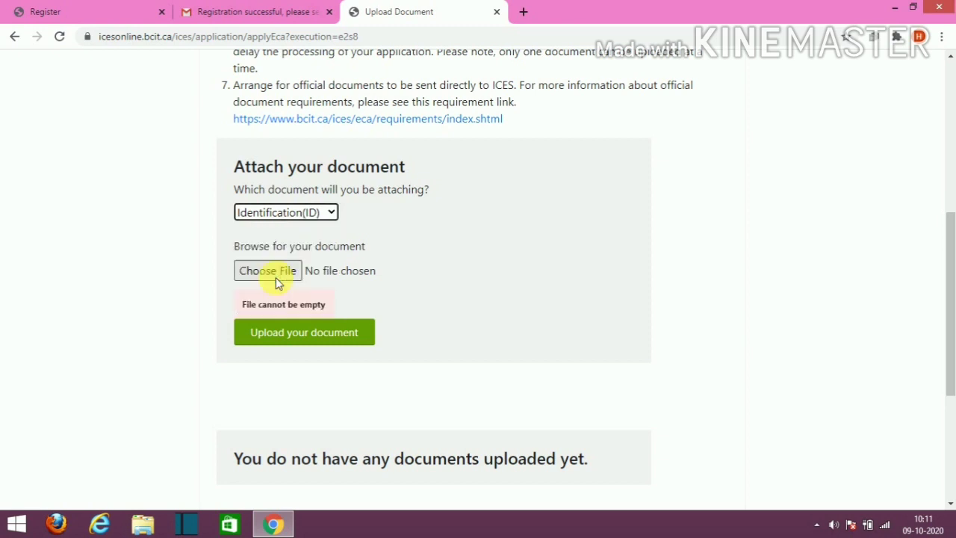
pyautogui.click(277, 274)
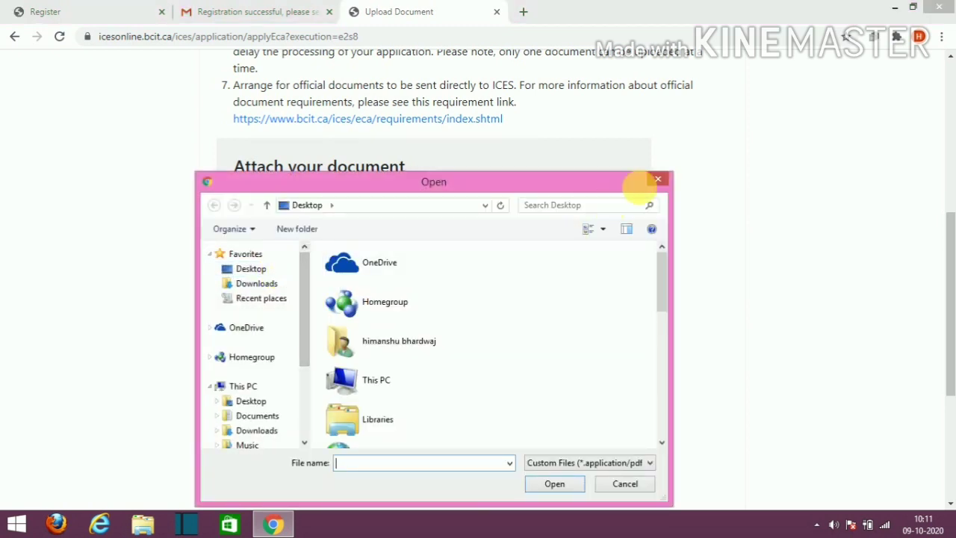
pyautogui.click(660, 183)
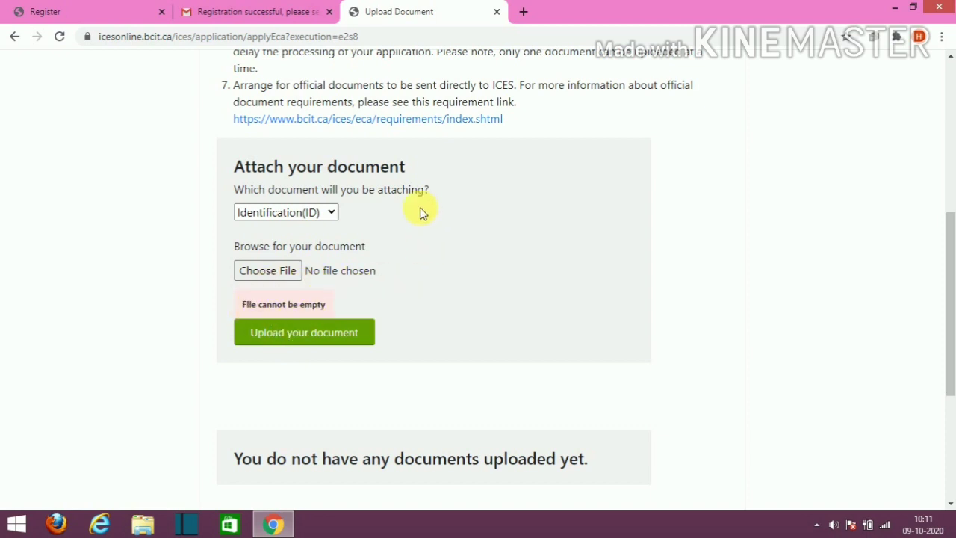
# Step: Pick Certificate as the document type and cancel the file picker without choosing a file
pyautogui.click(331, 214)
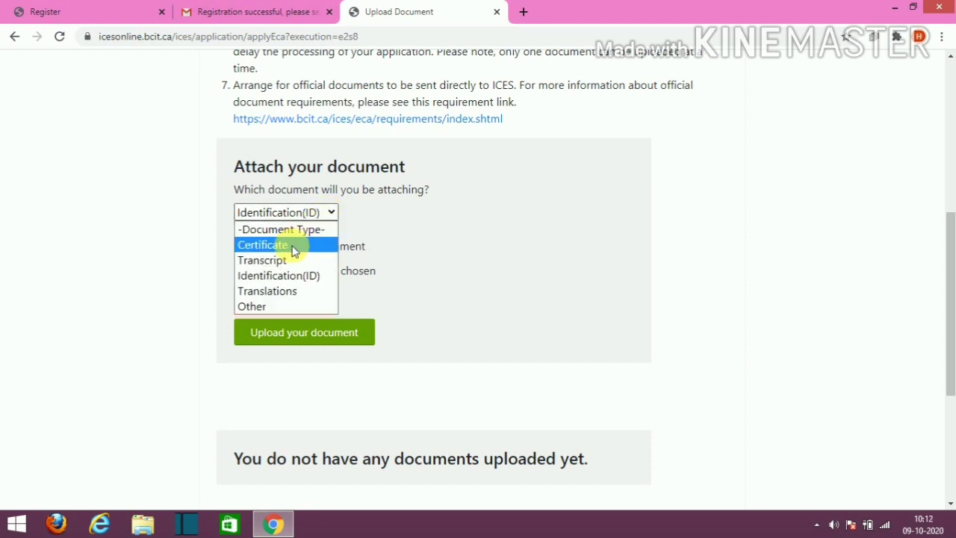
pyautogui.click(291, 247)
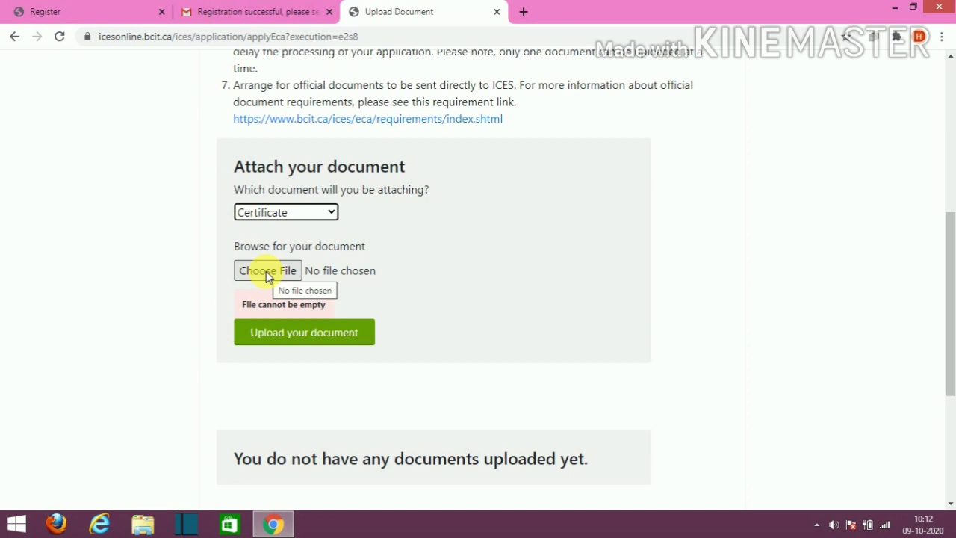
pyautogui.click(266, 271)
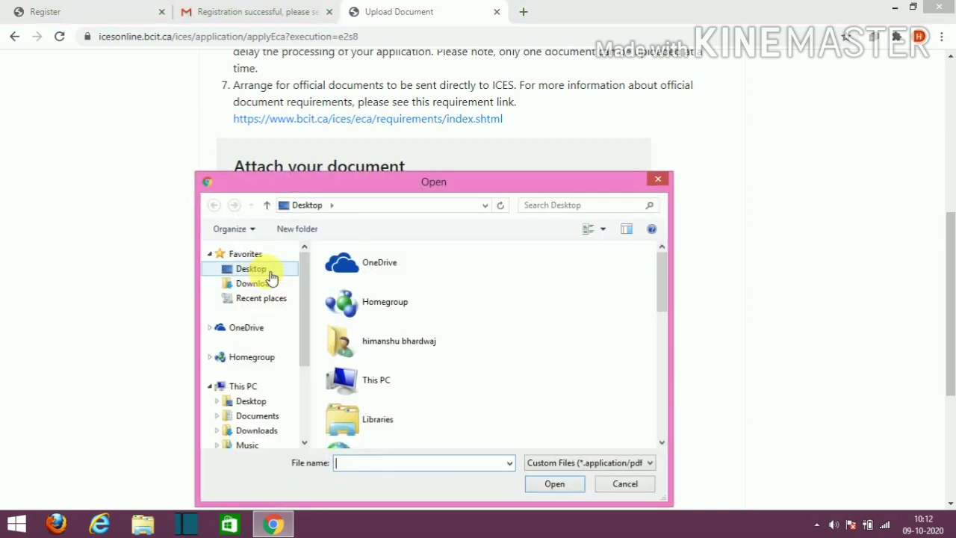
pyautogui.click(657, 179)
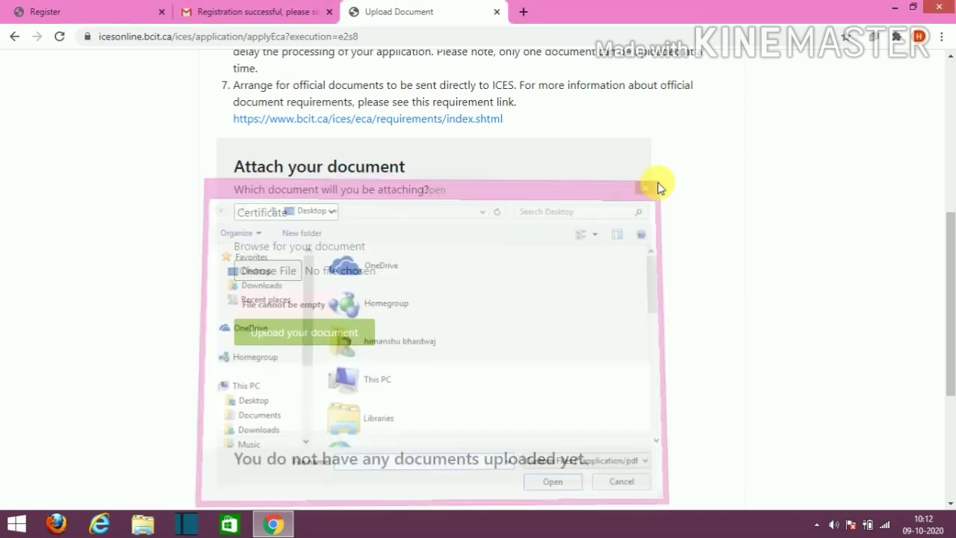
pyautogui.click(326, 336)
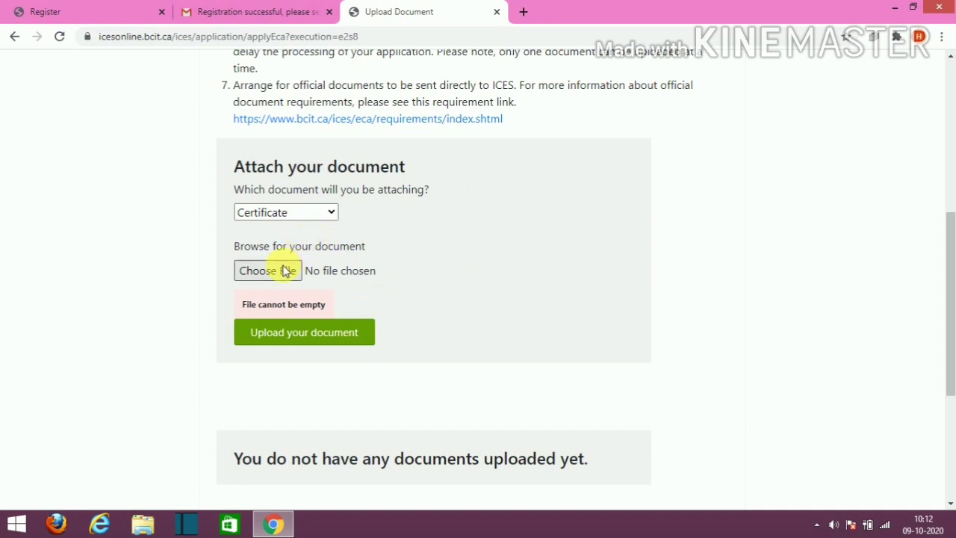
# Step: Change the document type to Translations, leaving no file chosen
pyautogui.click(331, 212)
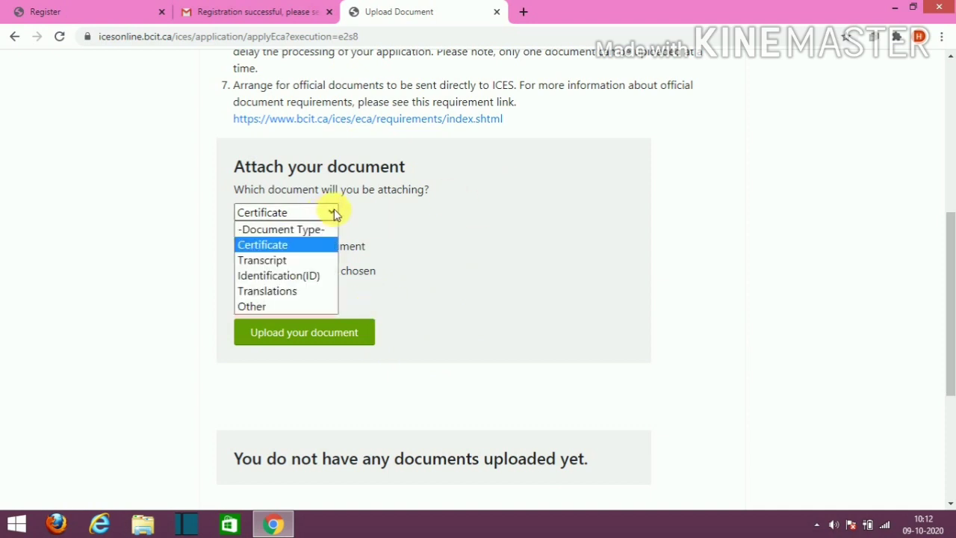
pyautogui.click(292, 251)
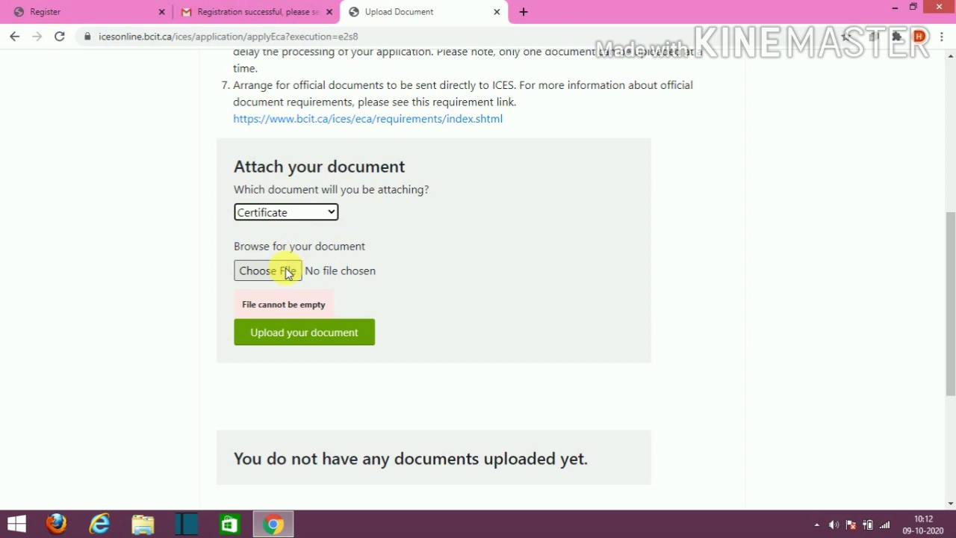
pyautogui.click(332, 213)
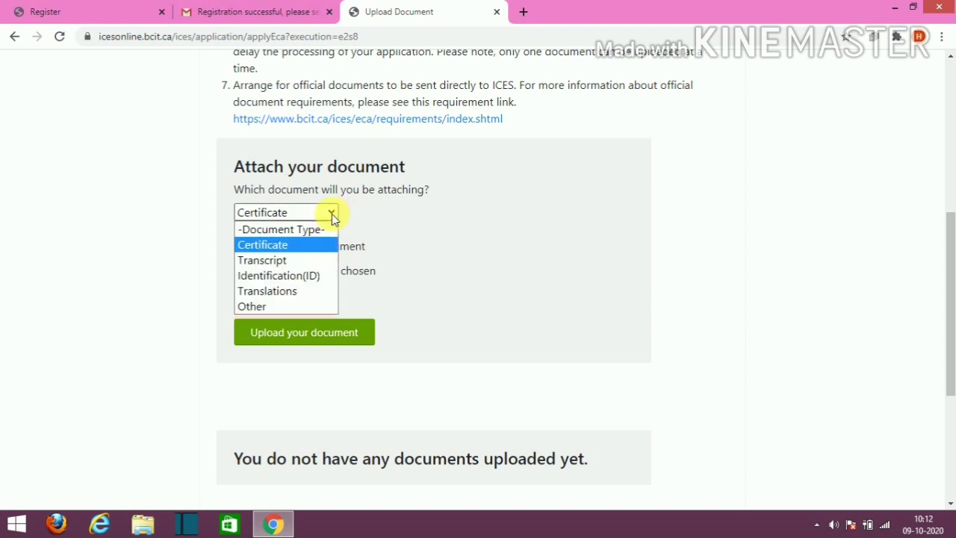
pyautogui.click(332, 214)
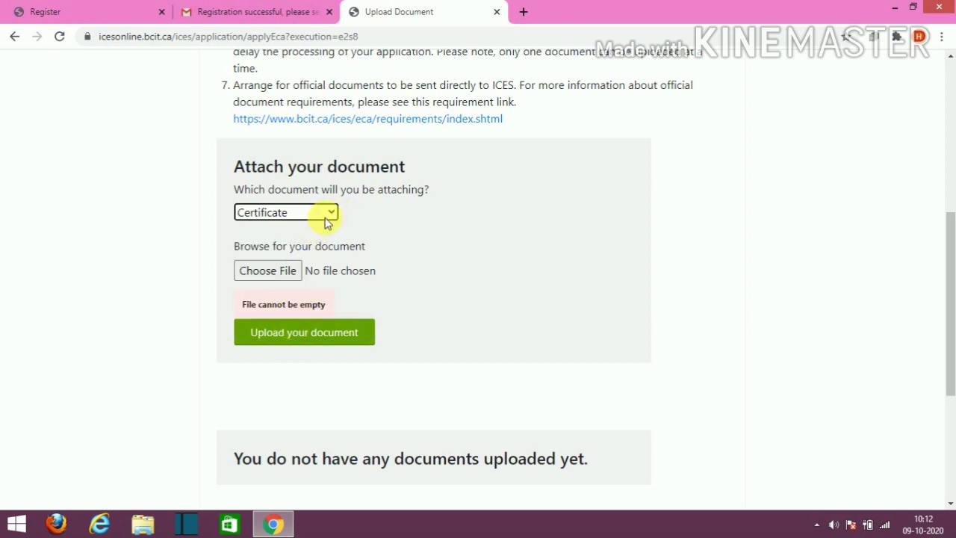
pyautogui.click(333, 214)
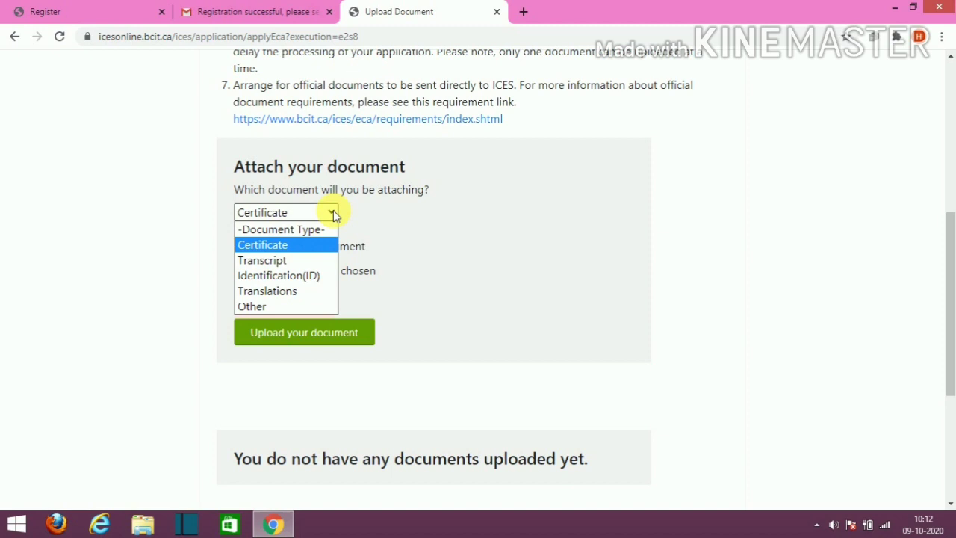
pyautogui.click(280, 298)
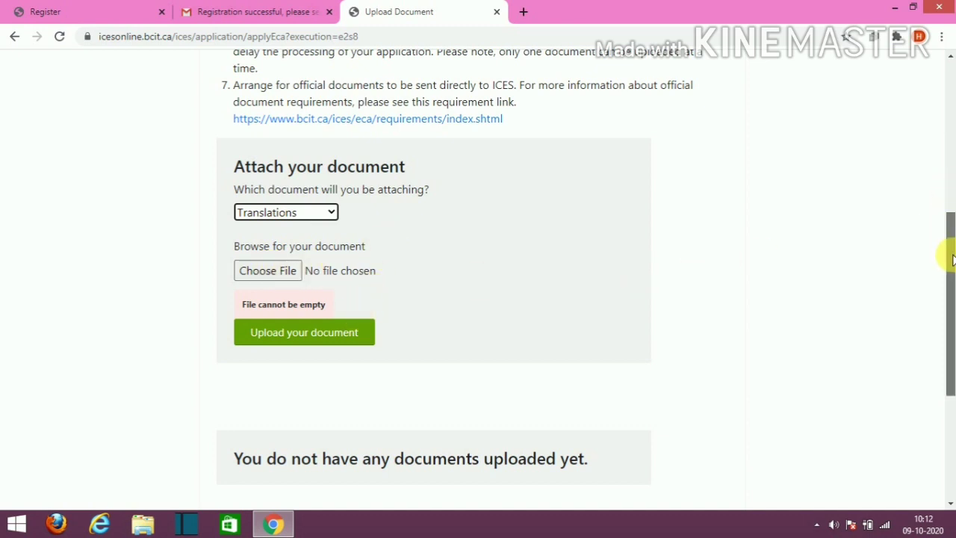
pyautogui.scroll(-1, 938, 312)
pyautogui.scroll(-1, 938, 312)
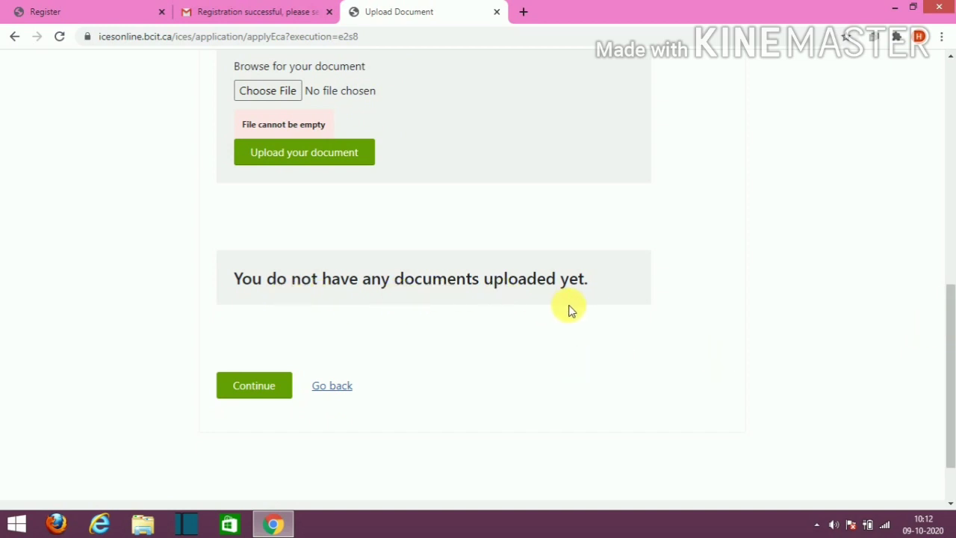
# Step: Continue without uploading and find the 'You must upload at least one ID document.' error
pyautogui.click(277, 398)
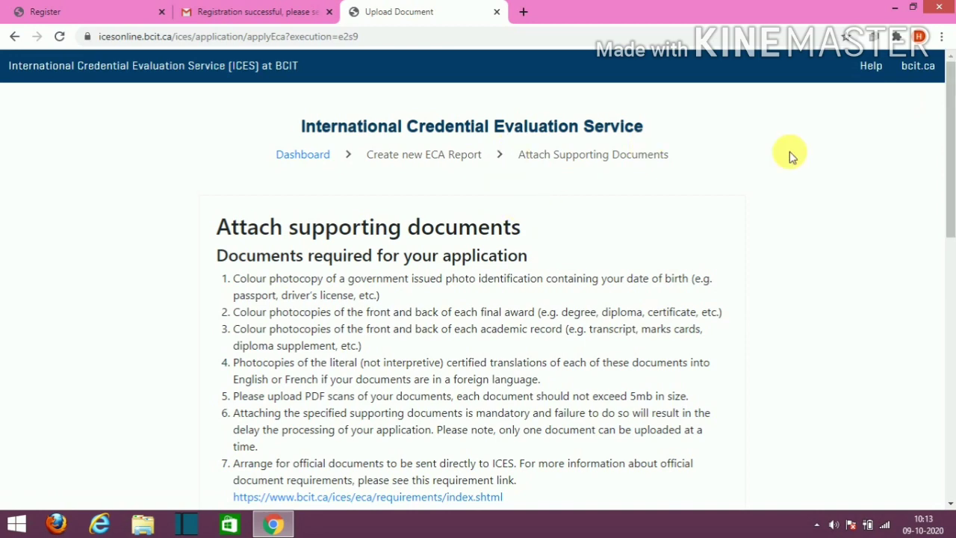
pyautogui.moveTo(949, 161); pyautogui.dragTo(932, 328)
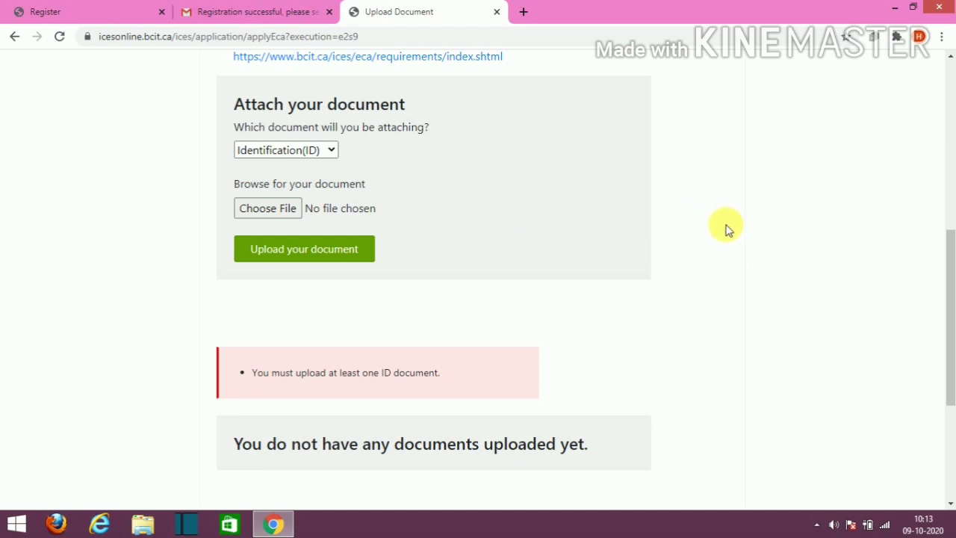
pyautogui.scroll(5, 273, 470)
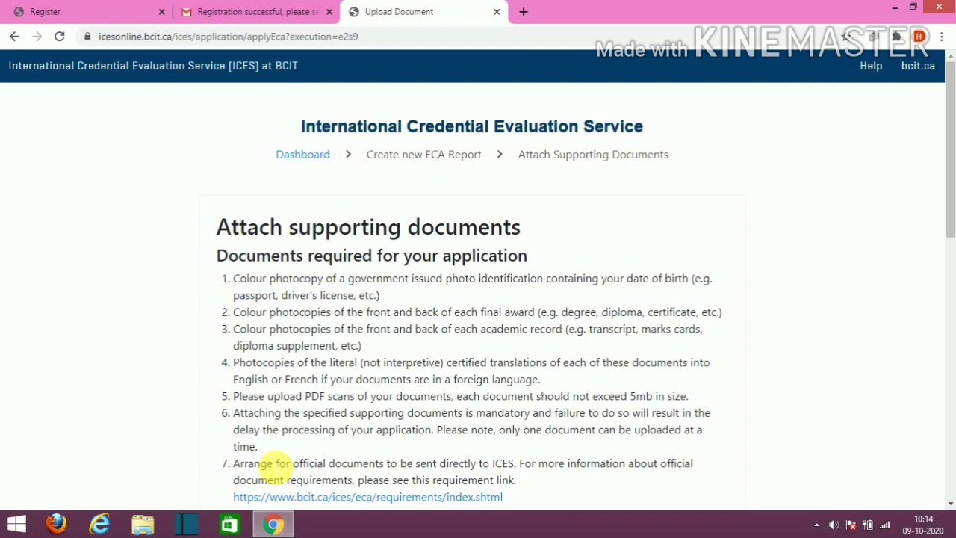